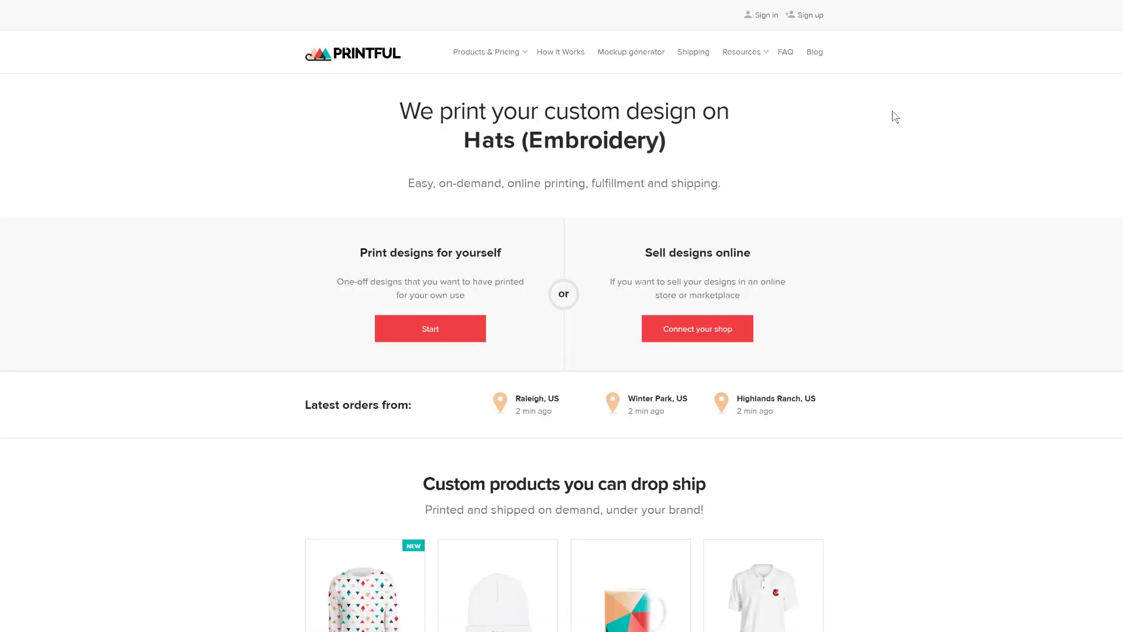
Begin a new Printful account sign-up from the homepage's top bar
{"action": "left_click", "coordinate": [814, 17]}
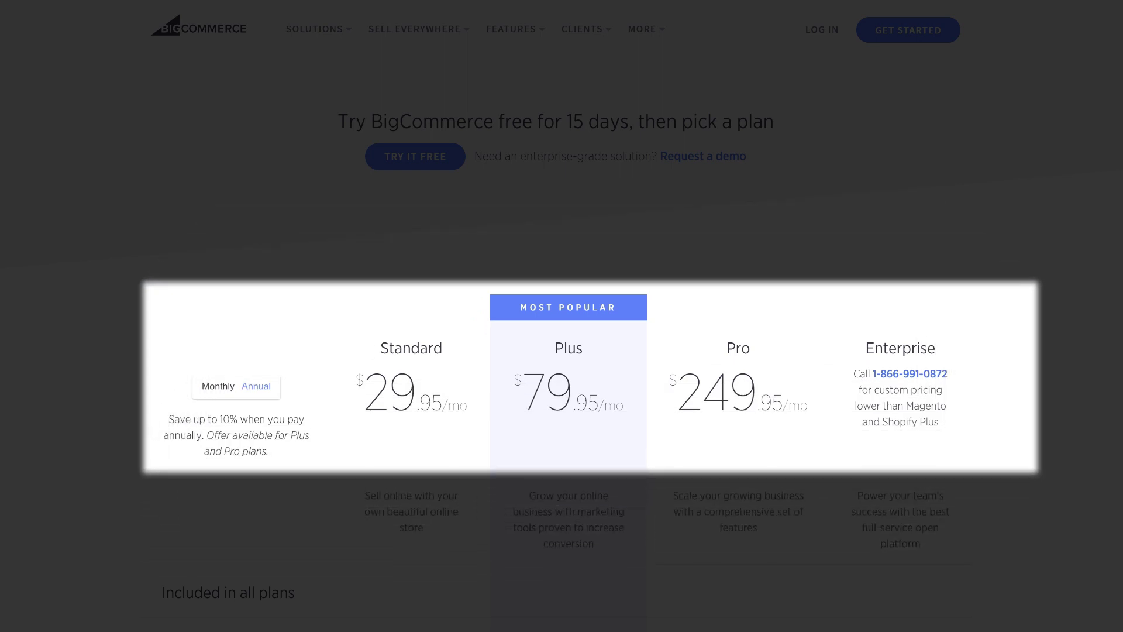
Scroll through BigCommerce's Standard, Plus and Pro plan comparison to review included features
{"action": "scroll", "coordinate": [561, 351], "scroll_direction": "down", "scroll_amount": 3}
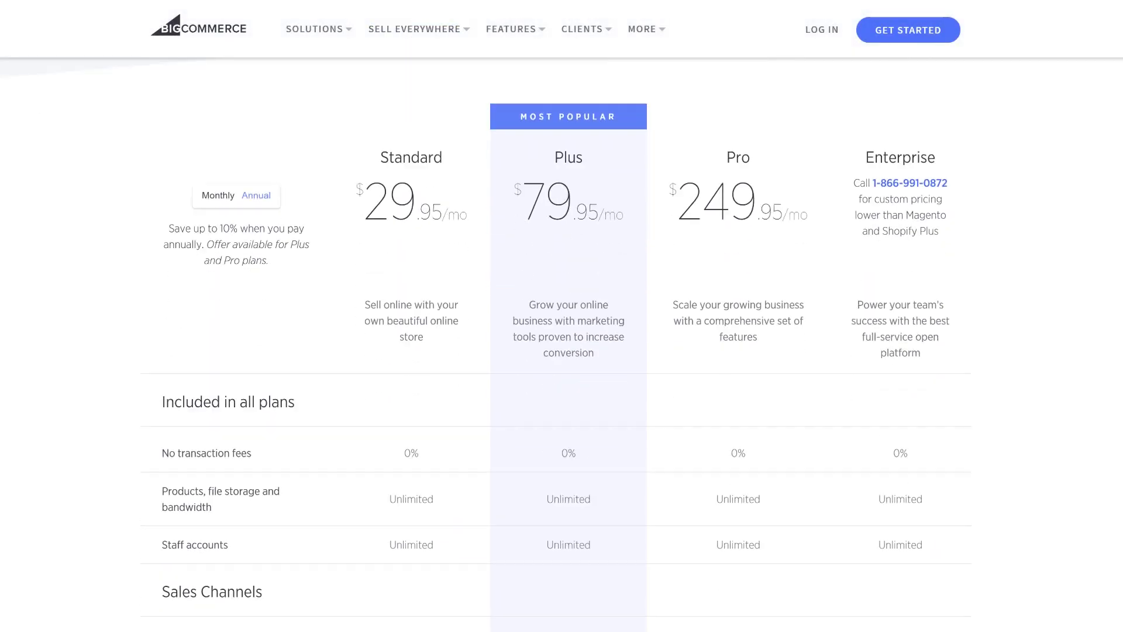
{"action": "scroll", "coordinate": [562, 351], "scroll_direction": "down", "scroll_amount": 20}
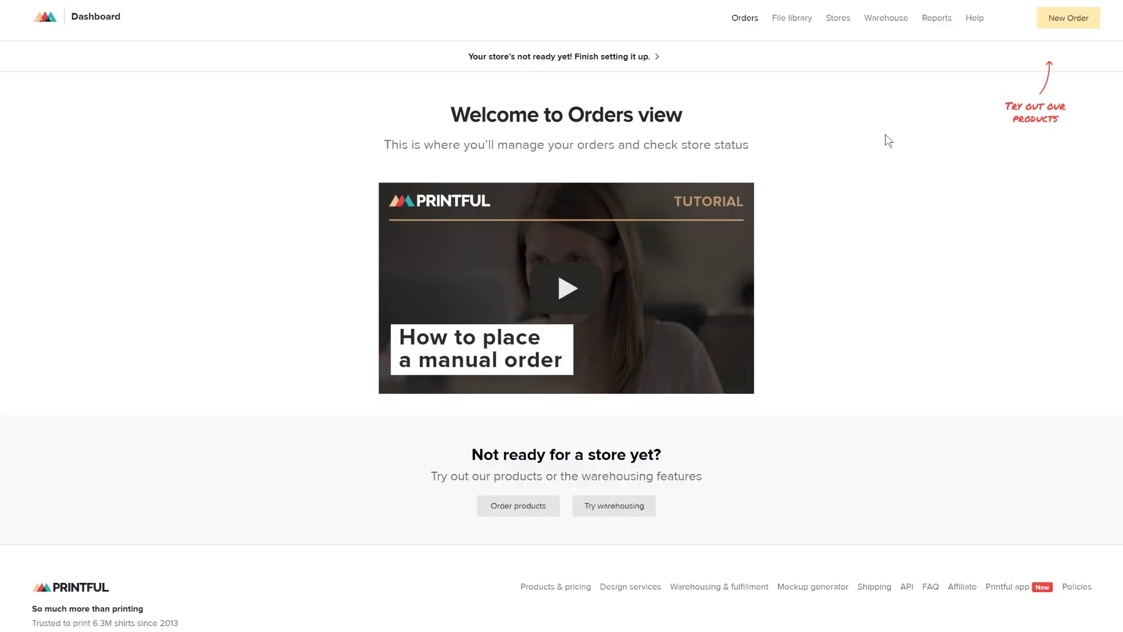
Choose BigCommerce as the store platform and reach the Printful app listing in its marketplace
{"action": "left_click", "coordinate": [840, 23]}
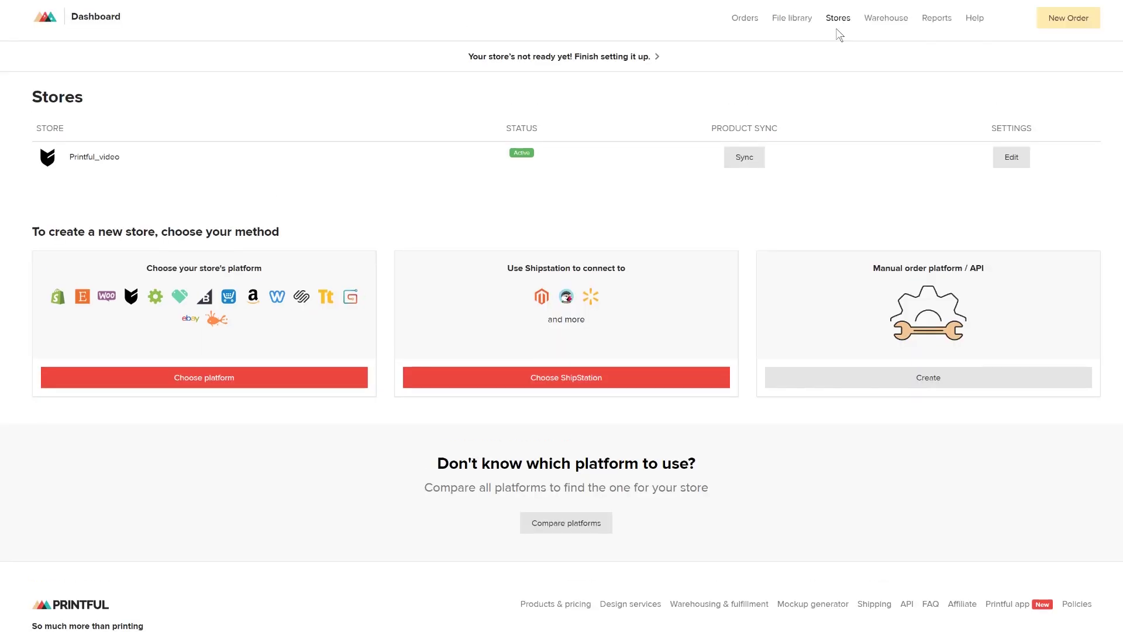
{"action": "left_click", "coordinate": [211, 384]}
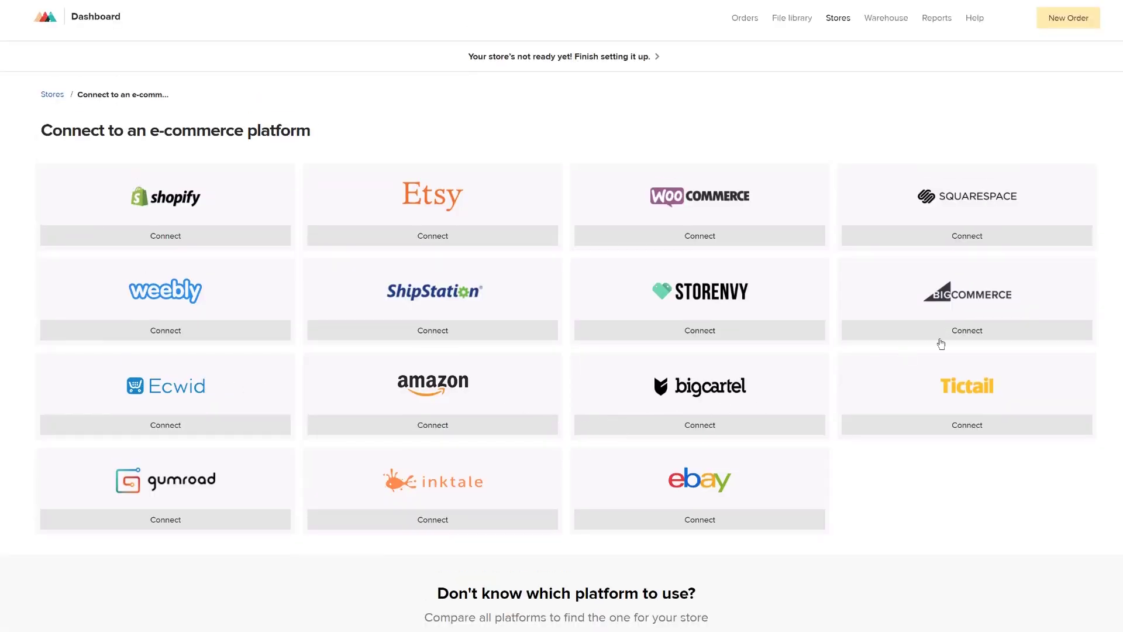
{"action": "left_click", "coordinate": [966, 331]}
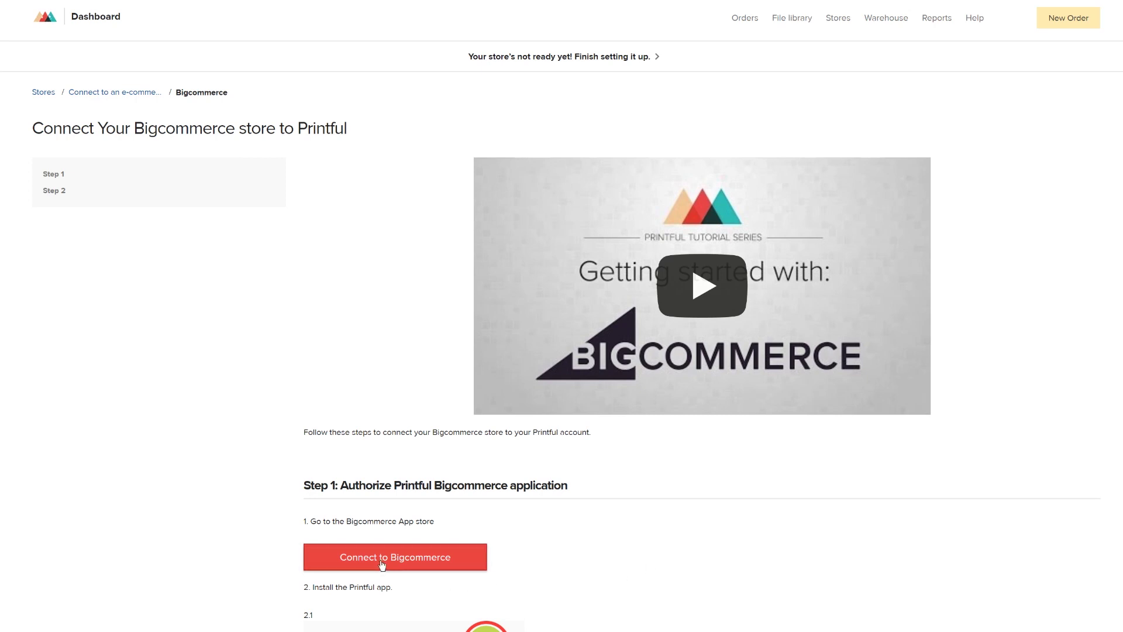
{"action": "left_click", "coordinate": [382, 564]}
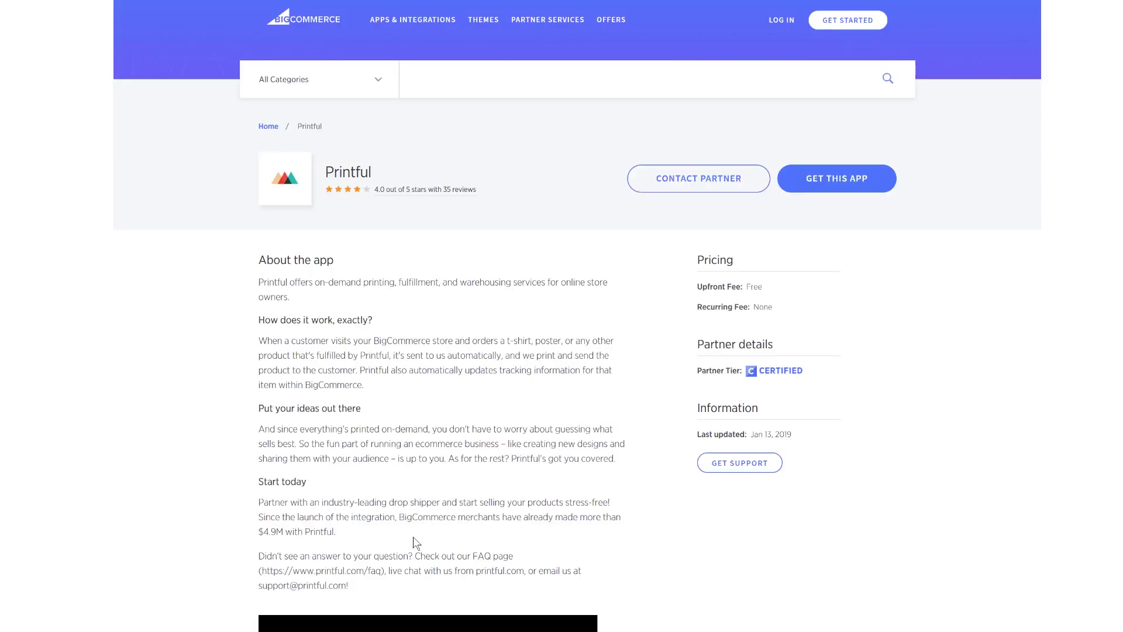
Install the Printful app on the existing BigCommerce store and confirm the requested permissions
{"action": "left_click", "coordinate": [827, 193]}
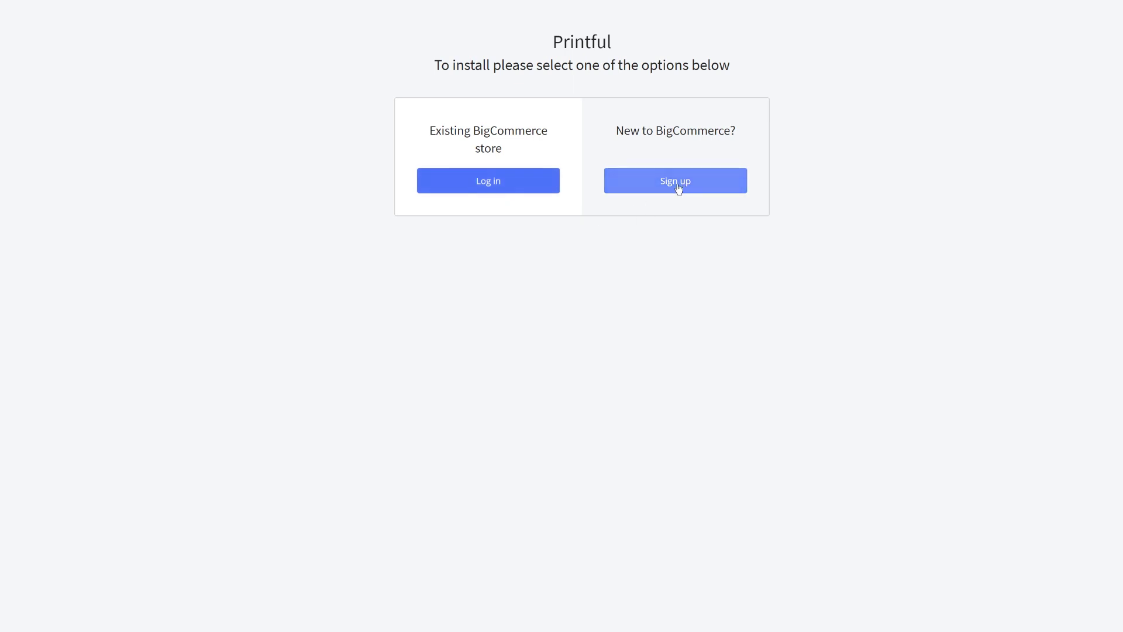
{"action": "left_click", "coordinate": [499, 189]}
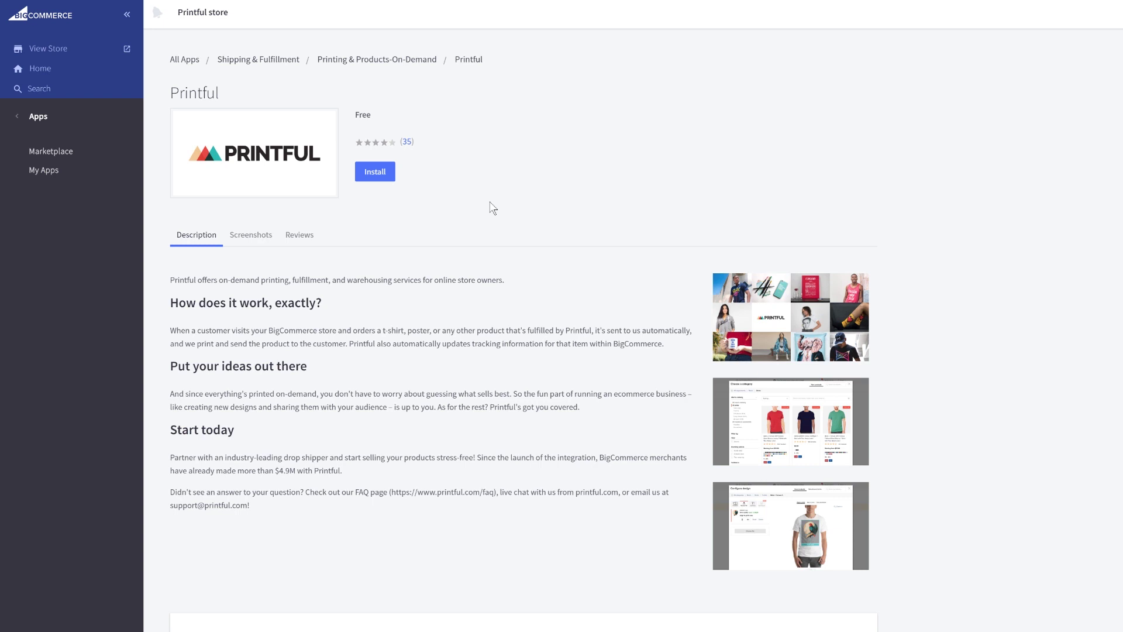
{"action": "left_click", "coordinate": [390, 176]}
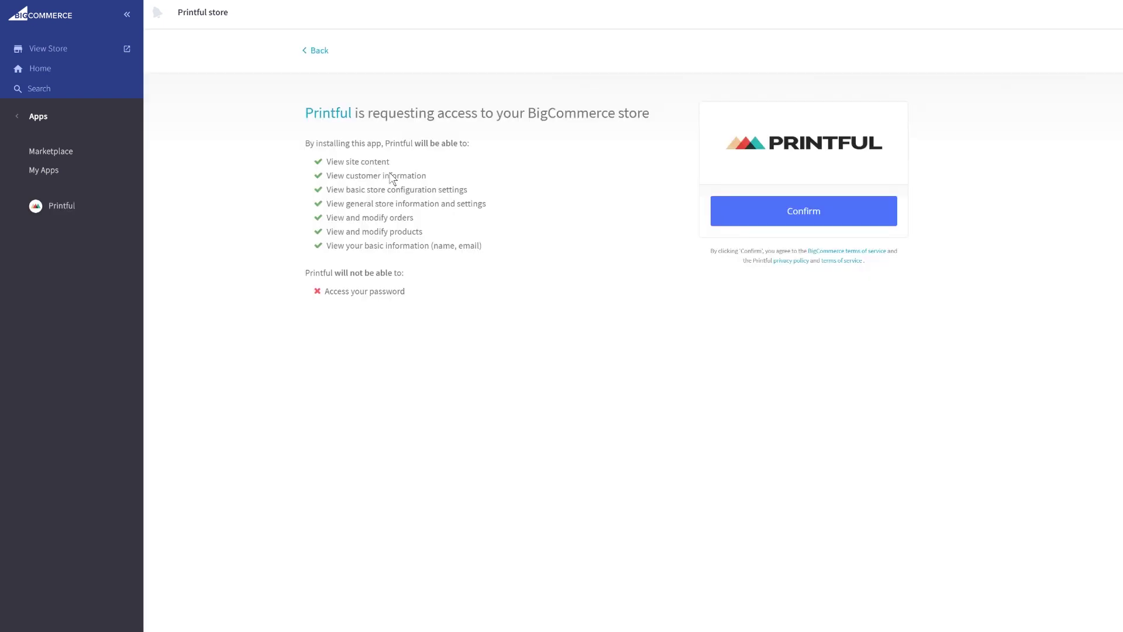
{"action": "left_click", "coordinate": [794, 212]}
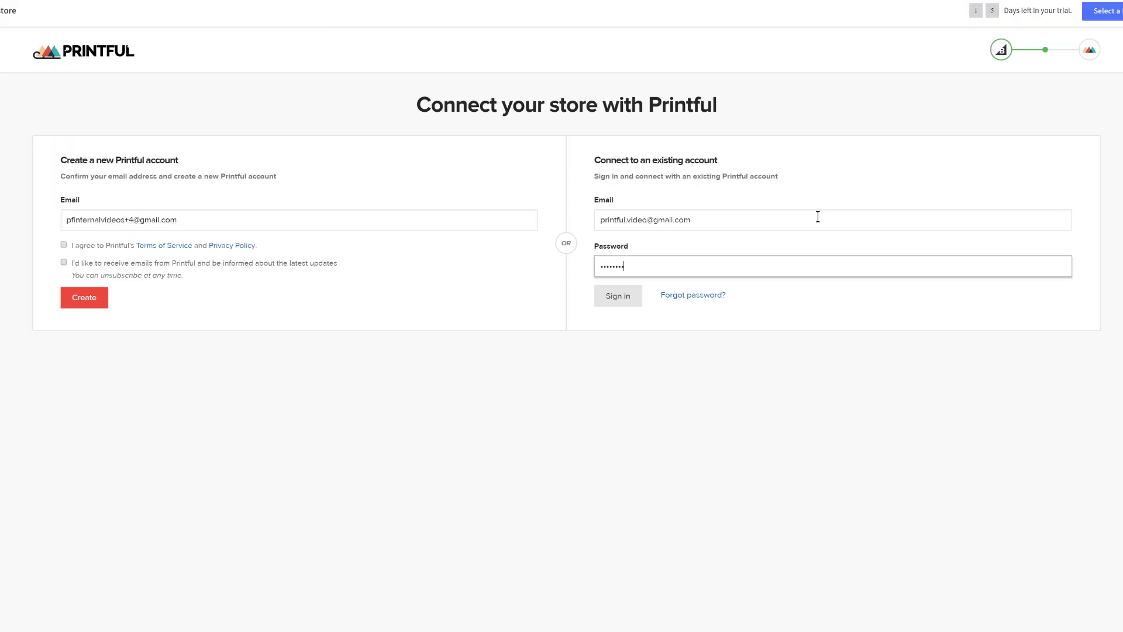
Sign in to the existing Printful account and connect the store, importing 13 sample products
{"action": "left_click", "coordinate": [615, 299]}
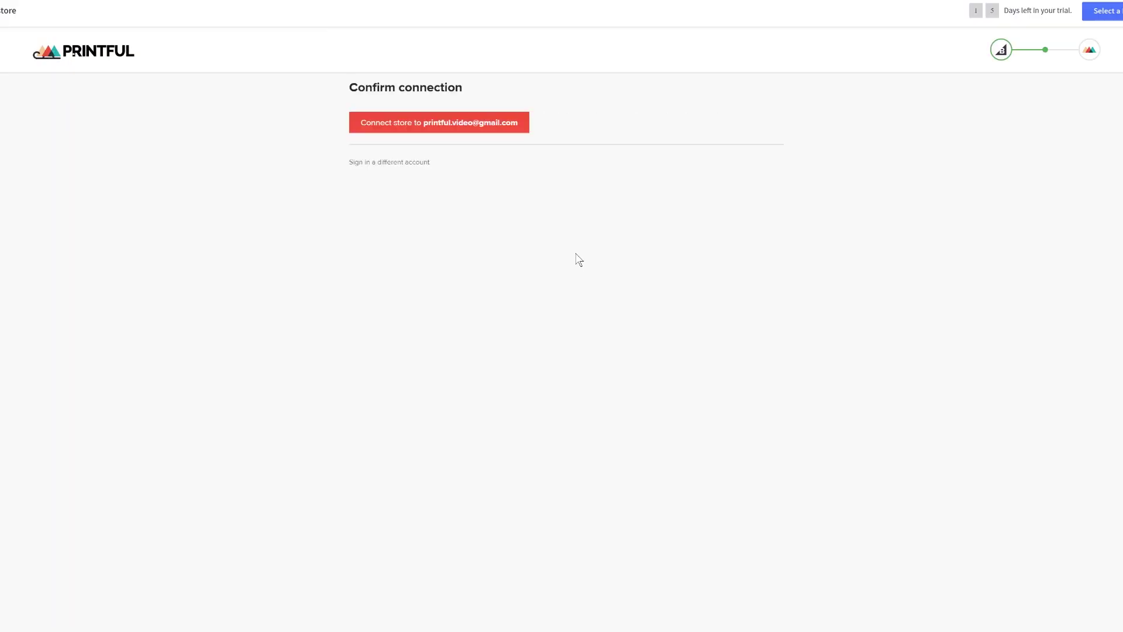
{"action": "left_click", "coordinate": [469, 121]}
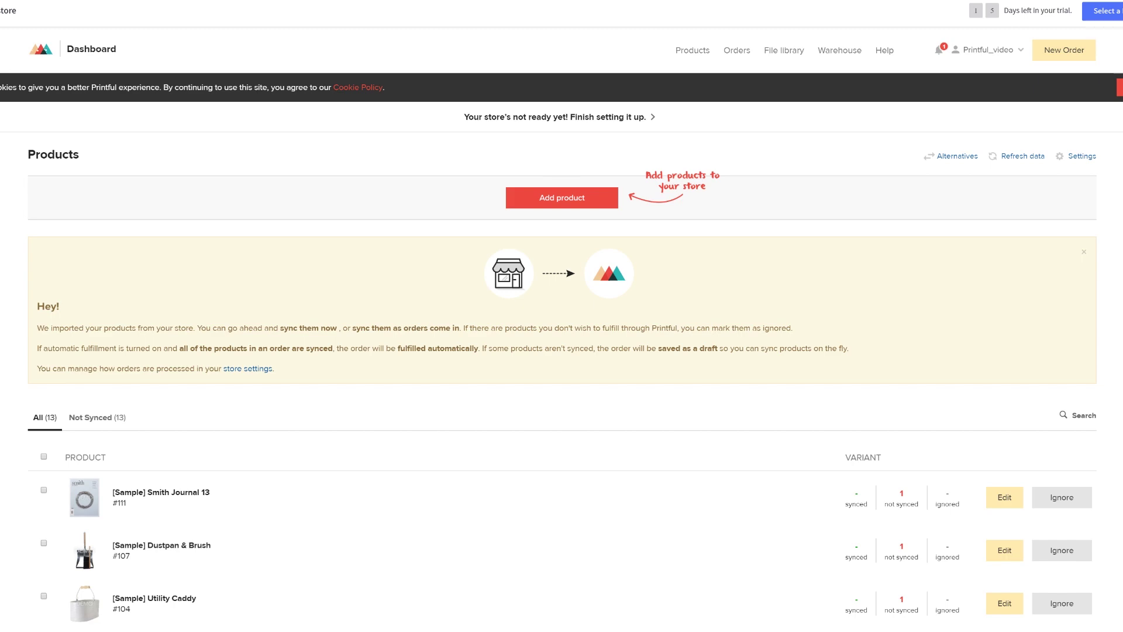
{"action": "scroll", "coordinate": [562, 316], "scroll_direction": "down", "scroll_amount": 6}
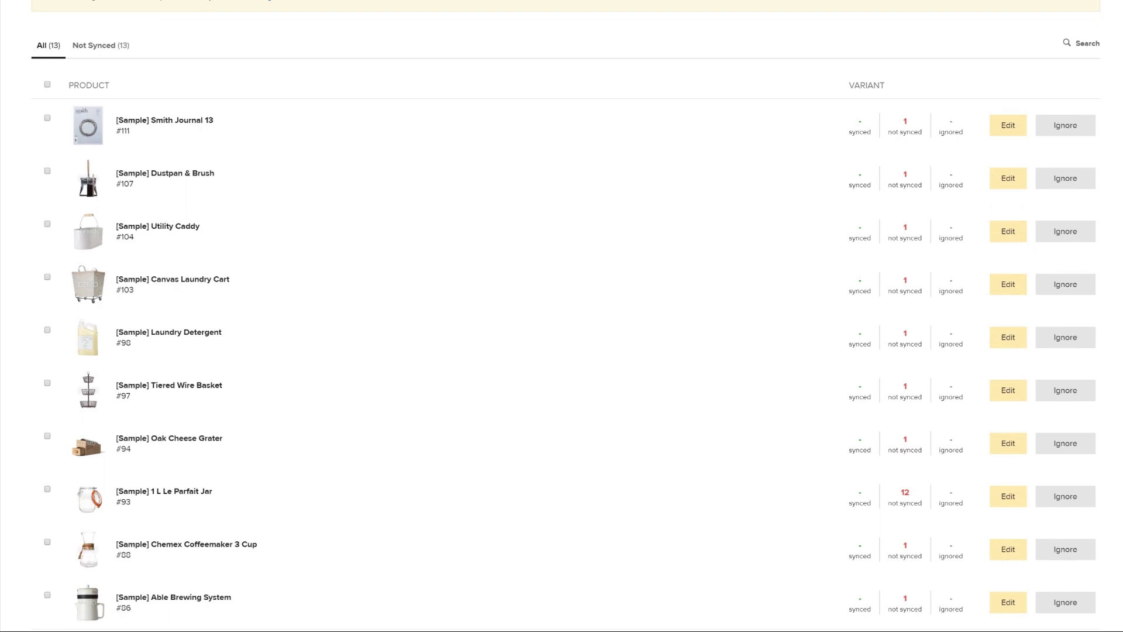
{"action": "scroll", "coordinate": [561, 316], "scroll_direction": "up", "scroll_amount": 5}
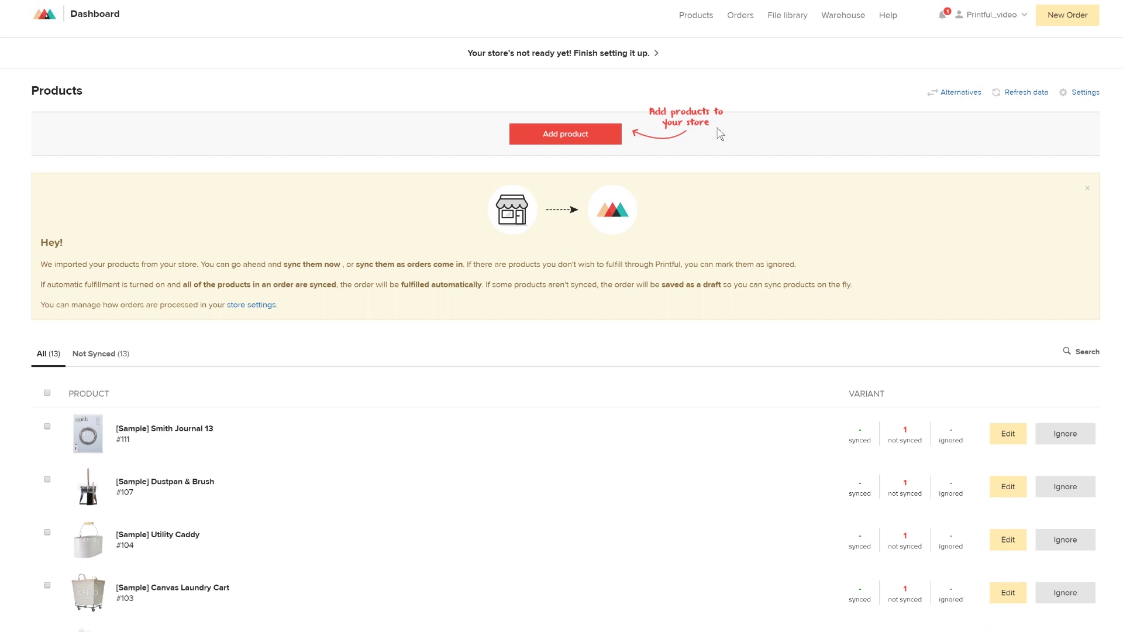
Add a new Bella + Canvas 3001 men's t-shirt product, stocked in the USA
{"action": "left_click", "coordinate": [602, 136]}
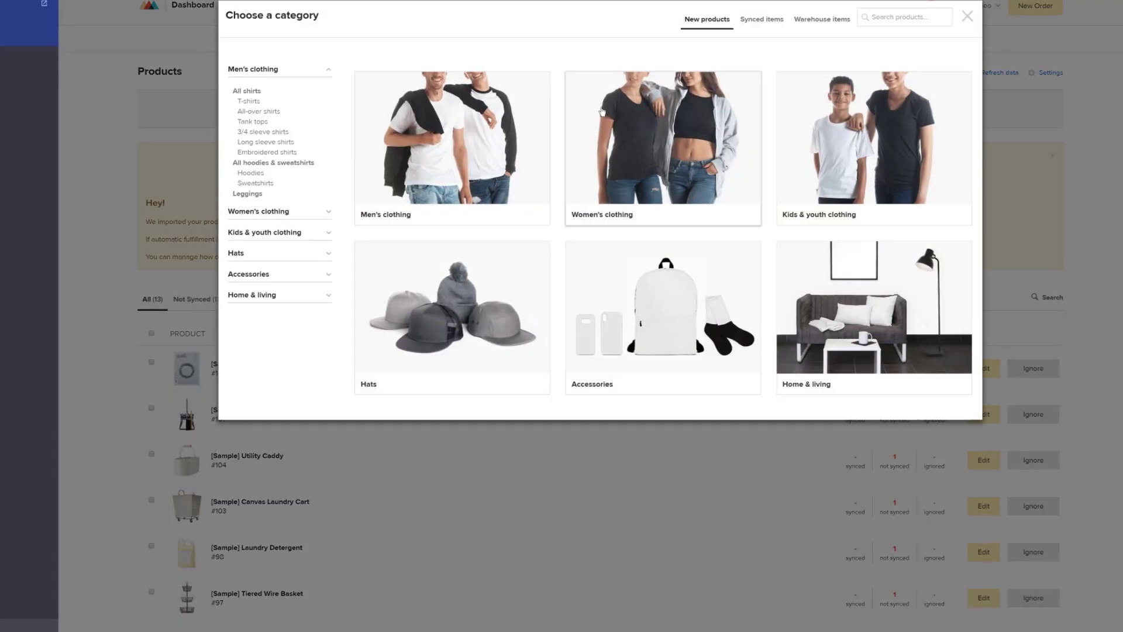
{"action": "left_click", "coordinate": [458, 141]}
{"action": "left_click", "coordinate": [458, 140]}
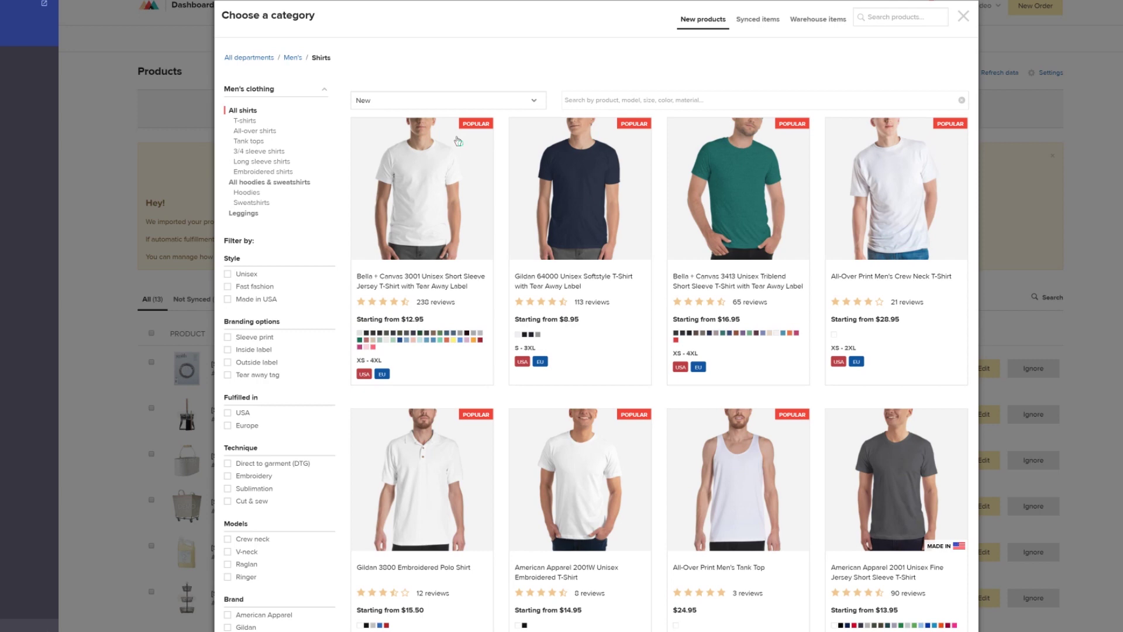
{"action": "left_click", "coordinate": [458, 140]}
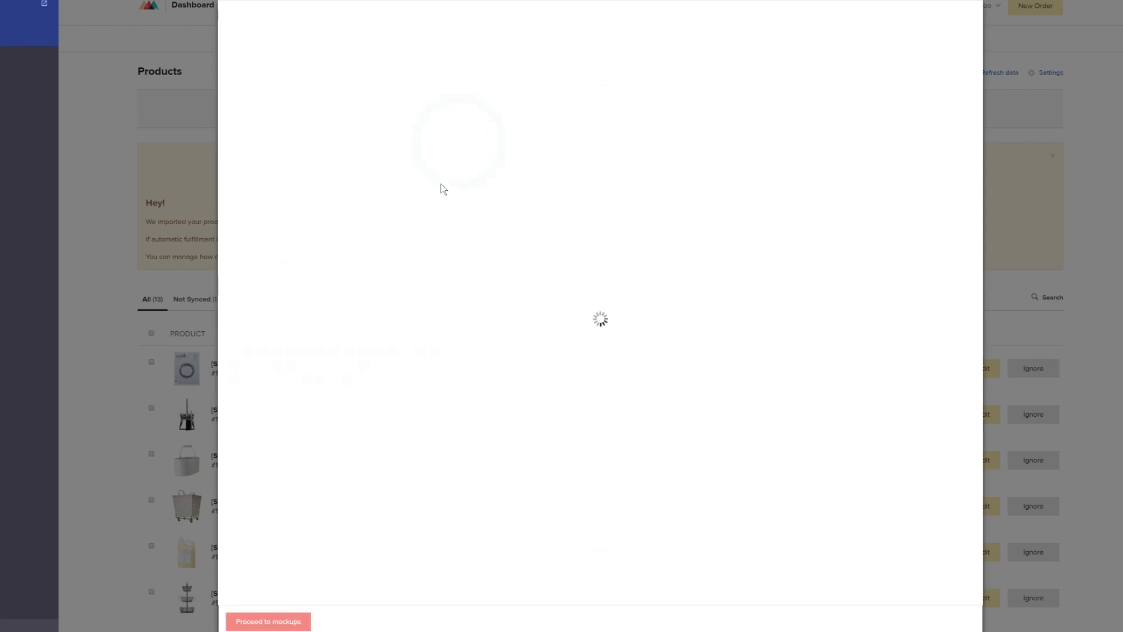
{"action": "left_click", "coordinate": [443, 195]}
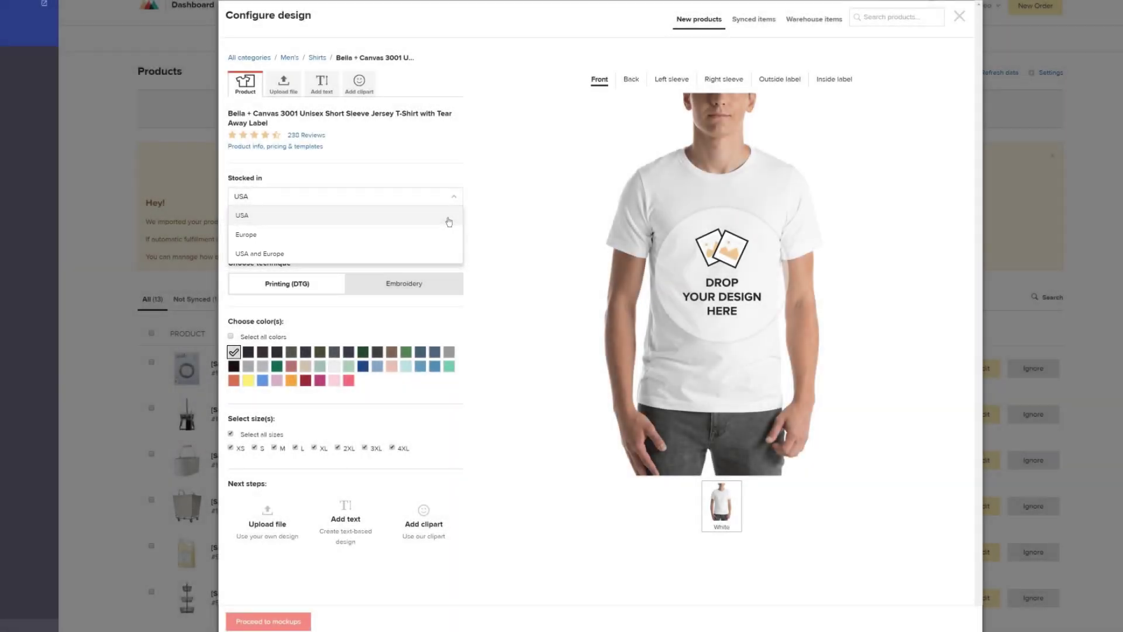
{"action": "left_click", "coordinate": [473, 177]}
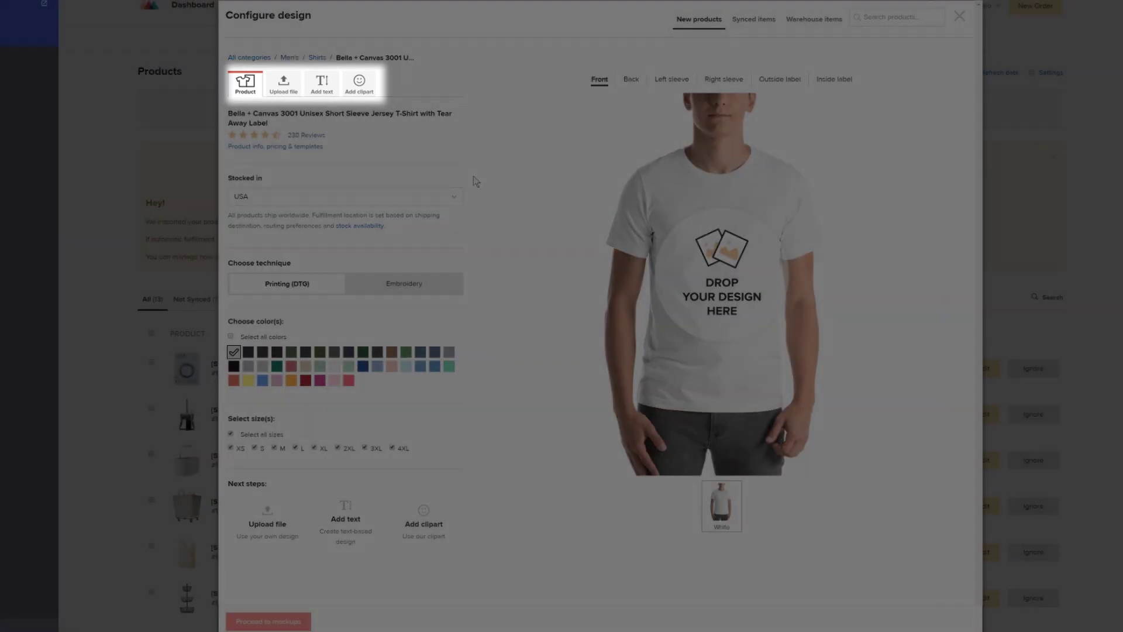
Place the Printful_eagle sample design from the file library on the shirt
{"action": "left_click", "coordinate": [291, 94]}
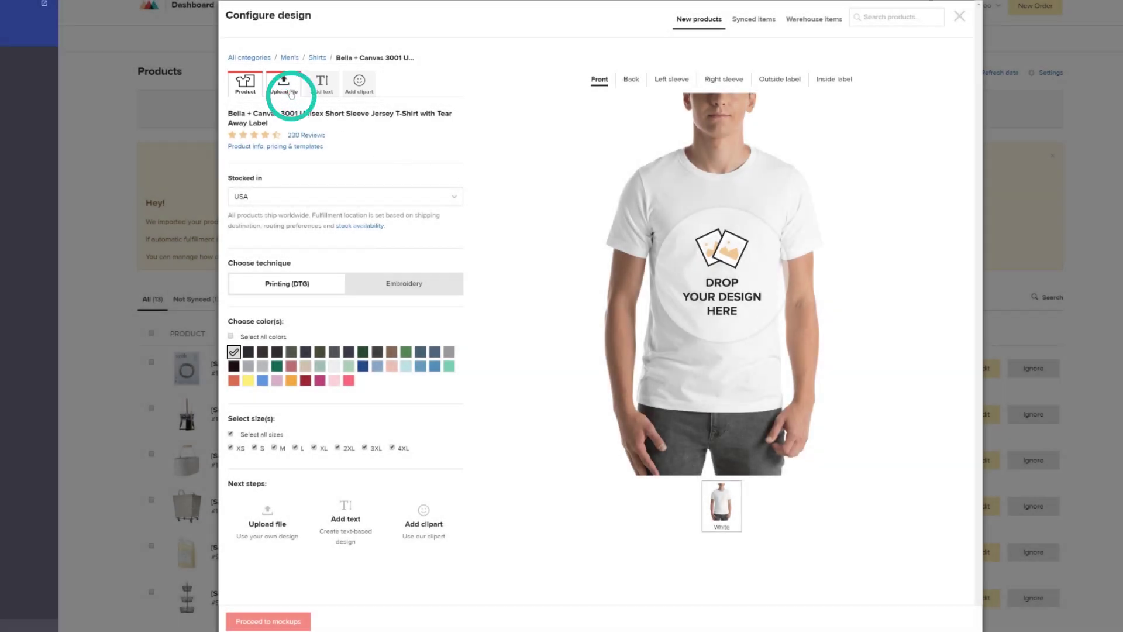
{"action": "left_click", "coordinate": [356, 211]}
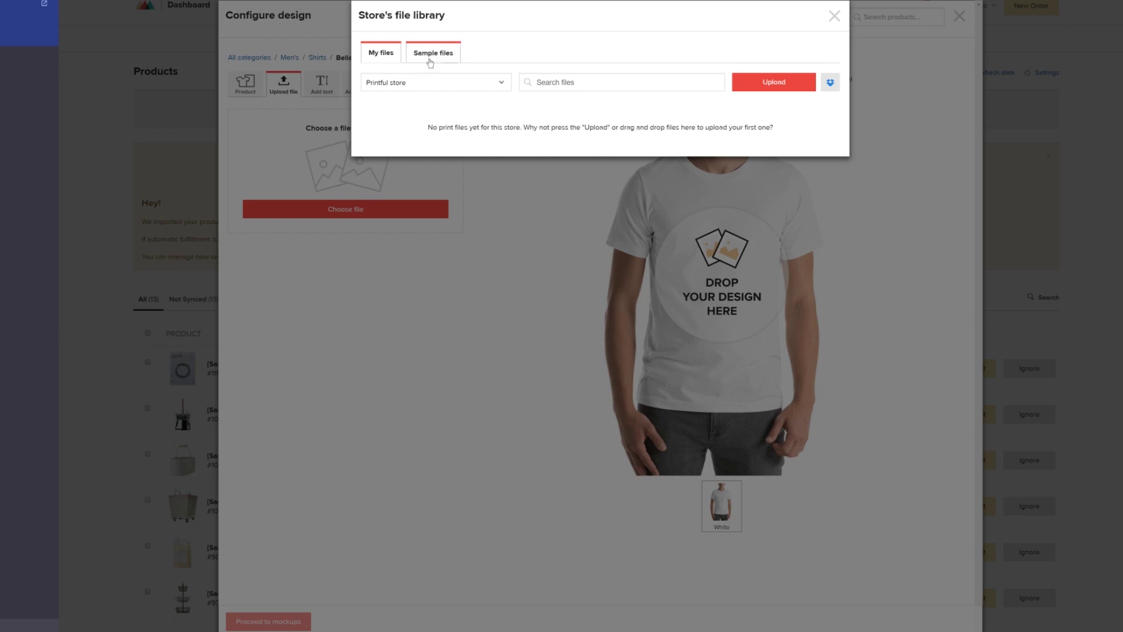
{"action": "left_click", "coordinate": [431, 56]}
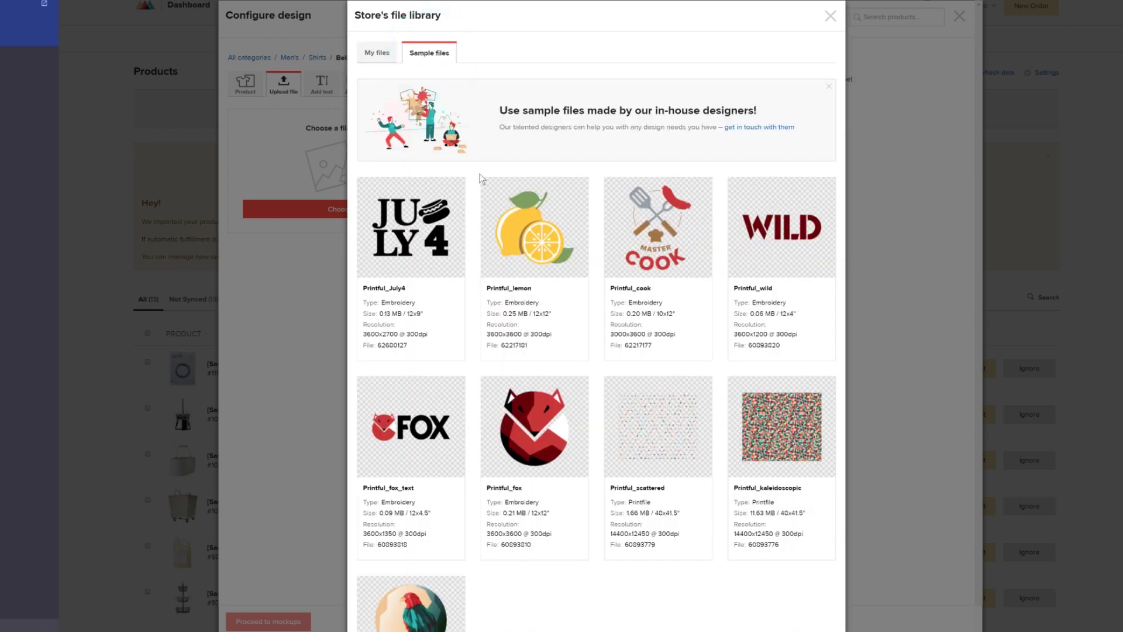
{"action": "scroll", "coordinate": [479, 179], "scroll_direction": "down", "scroll_amount": 3}
{"action": "left_click", "coordinate": [414, 484]}
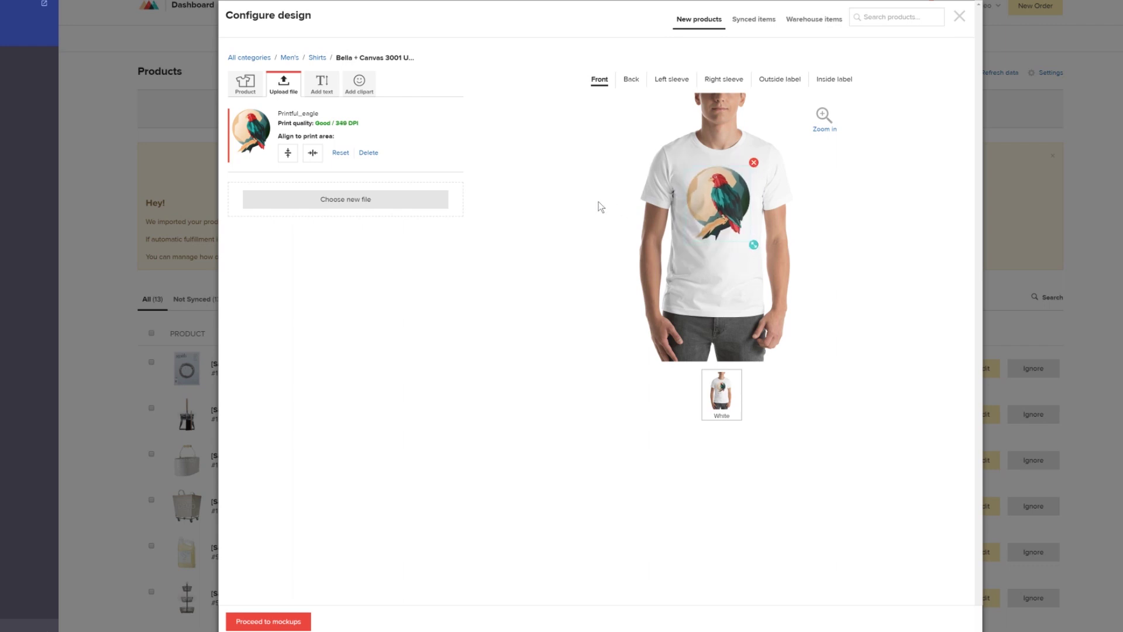
Add Aqua, Steel Blue and Army colours and remove the 4XL and 3XL sizes
{"action": "left_click", "coordinate": [245, 83]}
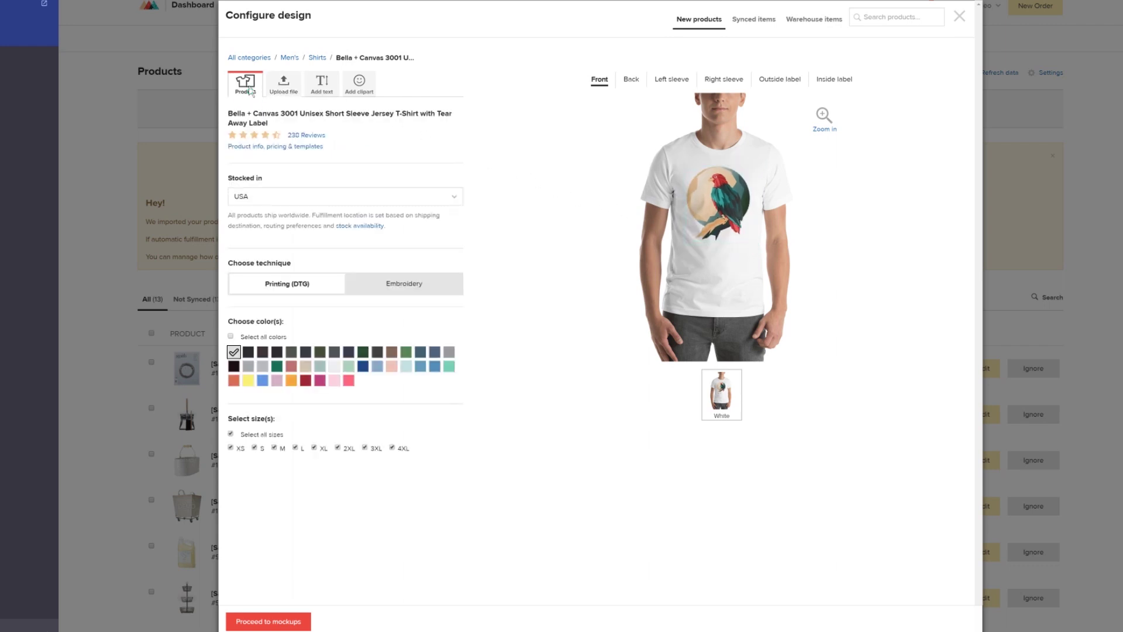
{"action": "left_click", "coordinate": [435, 367]}
{"action": "left_click", "coordinate": [434, 353]}
{"action": "left_click", "coordinate": [391, 352]}
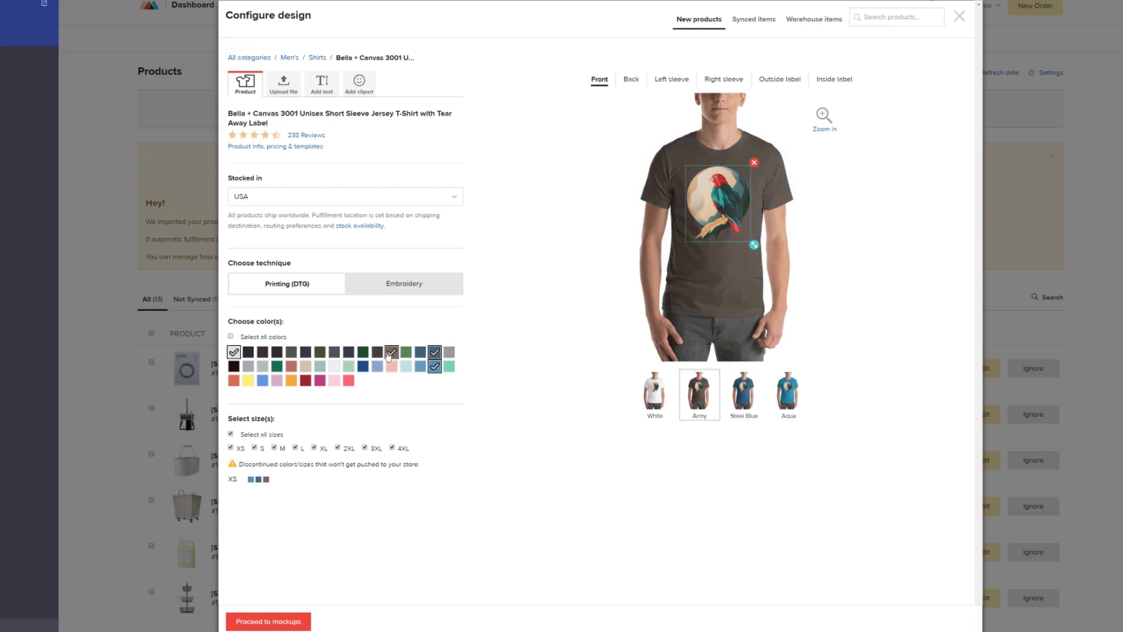
{"action": "left_click", "coordinate": [392, 448]}
{"action": "left_click", "coordinate": [369, 450]}
Use the Wrinkled mockup style with PNG as the mockup format
{"action": "left_click", "coordinate": [299, 625]}
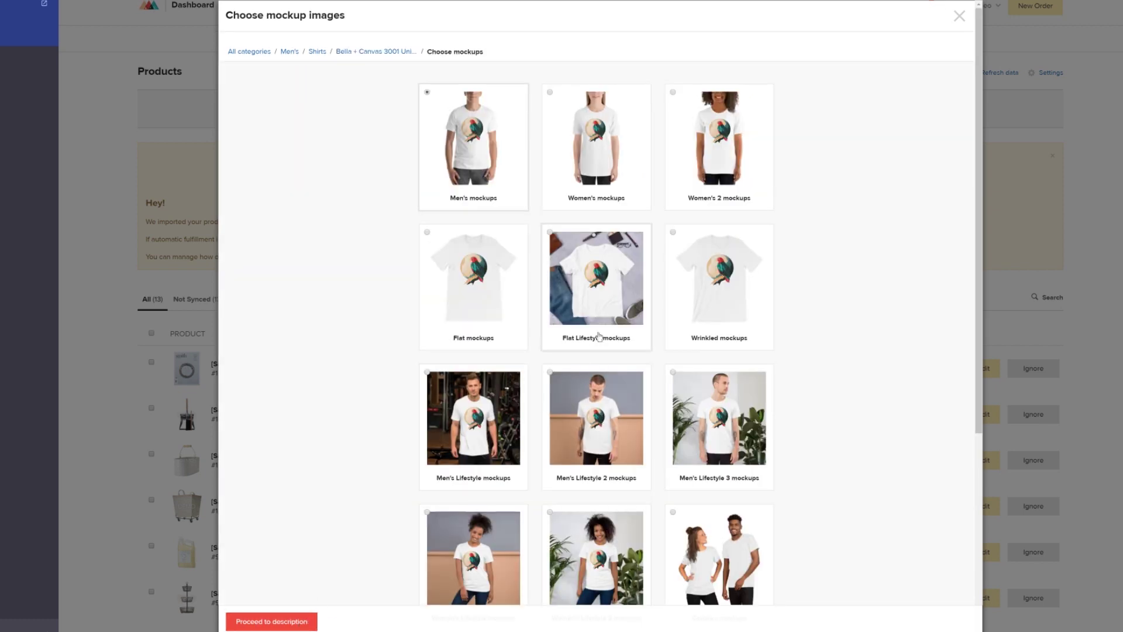
{"action": "left_click", "coordinate": [675, 248]}
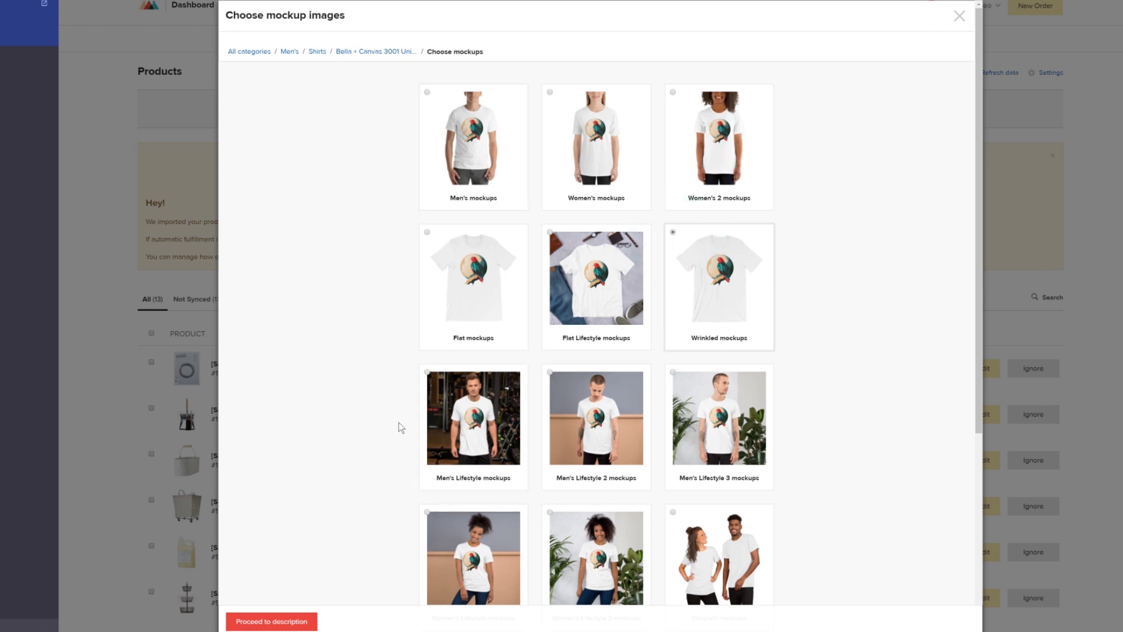
{"action": "scroll", "coordinate": [398, 426], "scroll_direction": "down", "scroll_amount": 5}
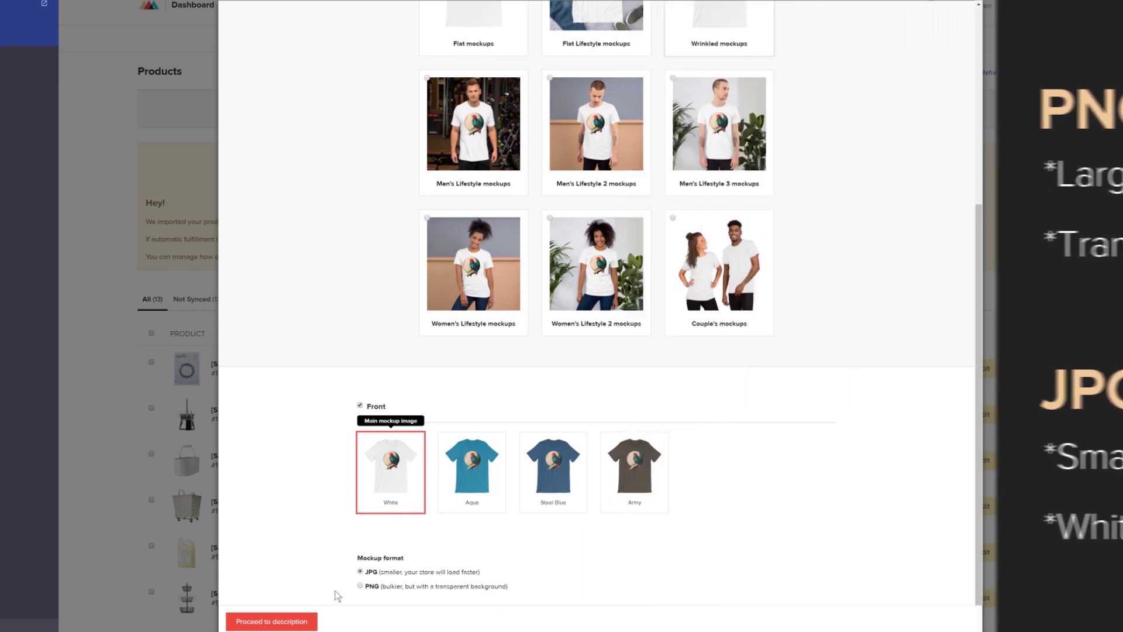
{"action": "left_click", "coordinate": [361, 587]}
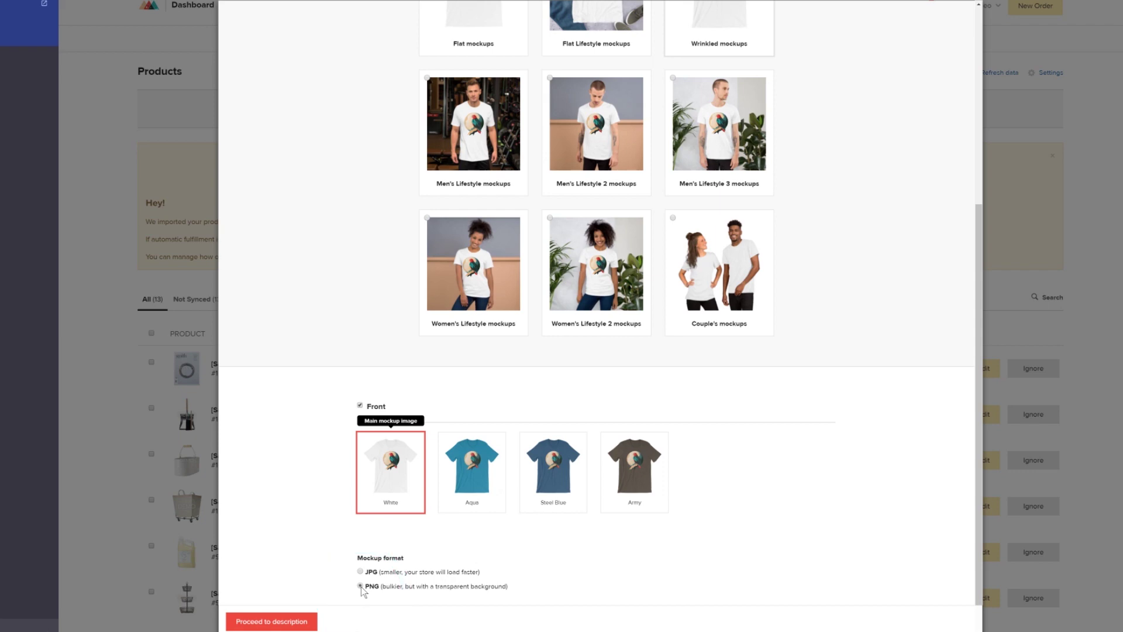
{"action": "left_click", "coordinate": [275, 625]}
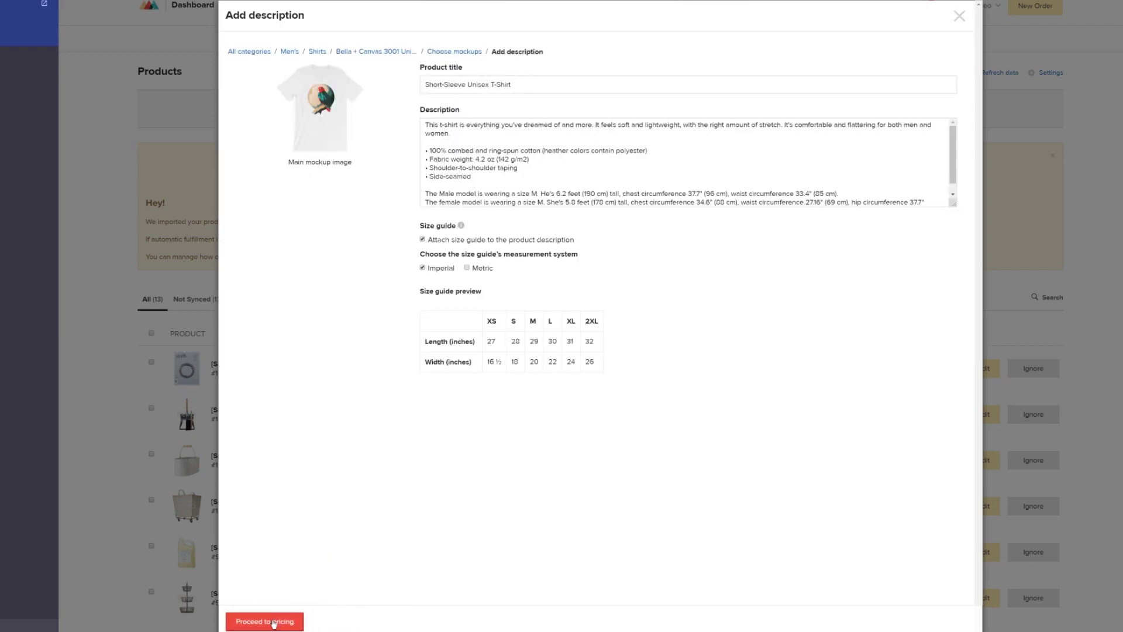
Replace the product title with 'Printful T-shirt'
{"action": "left_click_drag", "start_coordinate": [514, 85], "coordinate": [373, 88]}
{"action": "type", "text": "Printful T-shirt"}
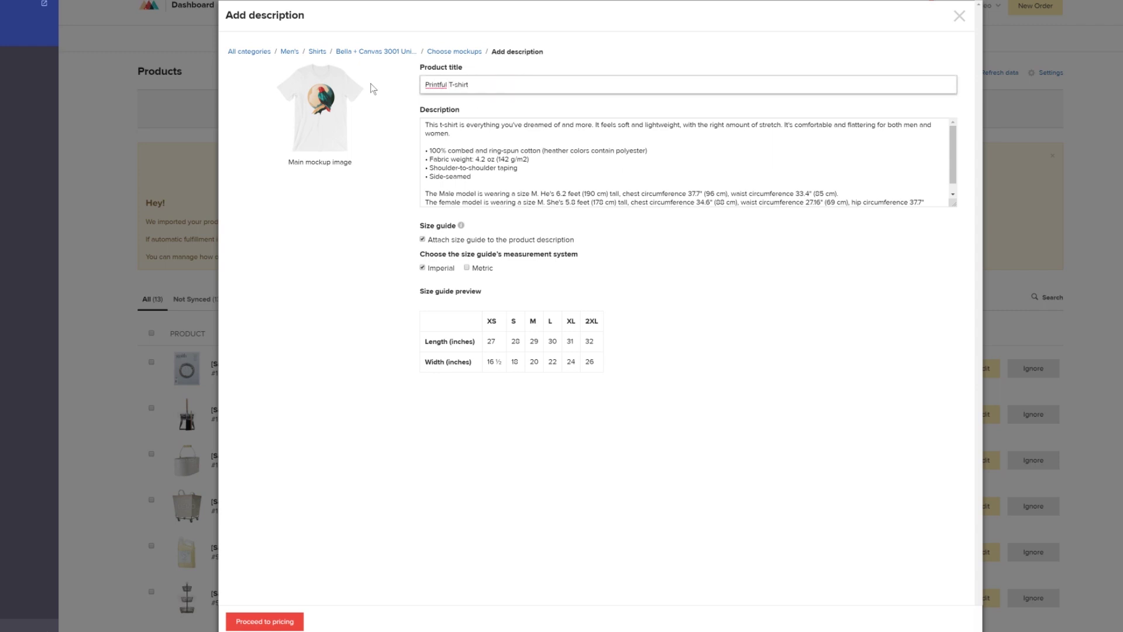
{"action": "left_click", "coordinate": [373, 89]}
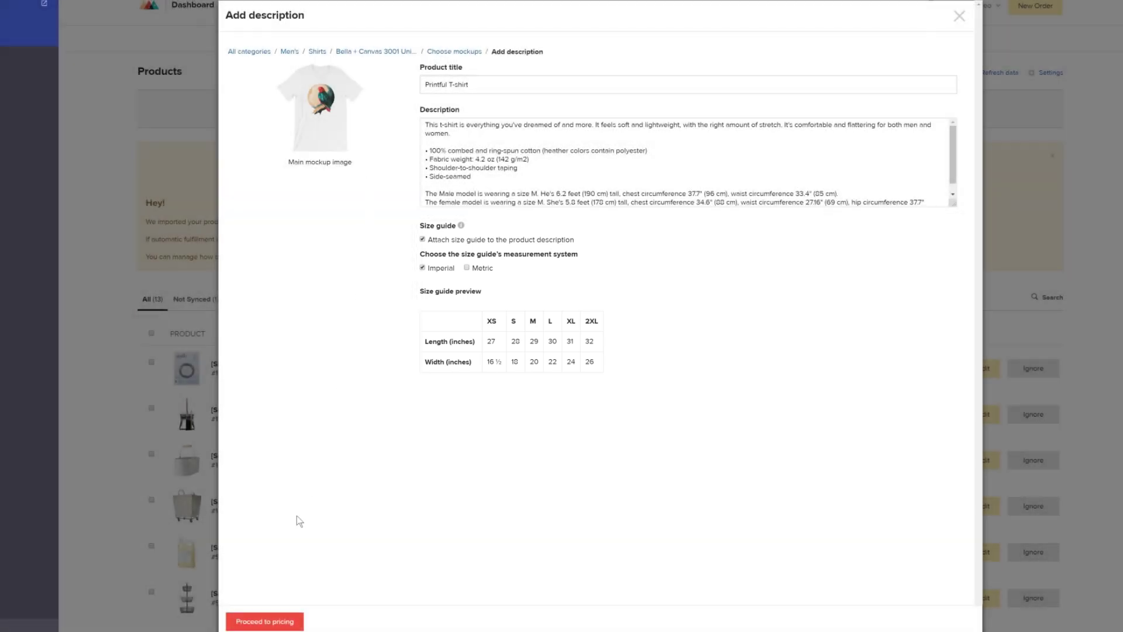
Add a $5 profit markup for $23–$25 retail, assign Shop All, and submit to the store
{"action": "left_click", "coordinate": [255, 619]}
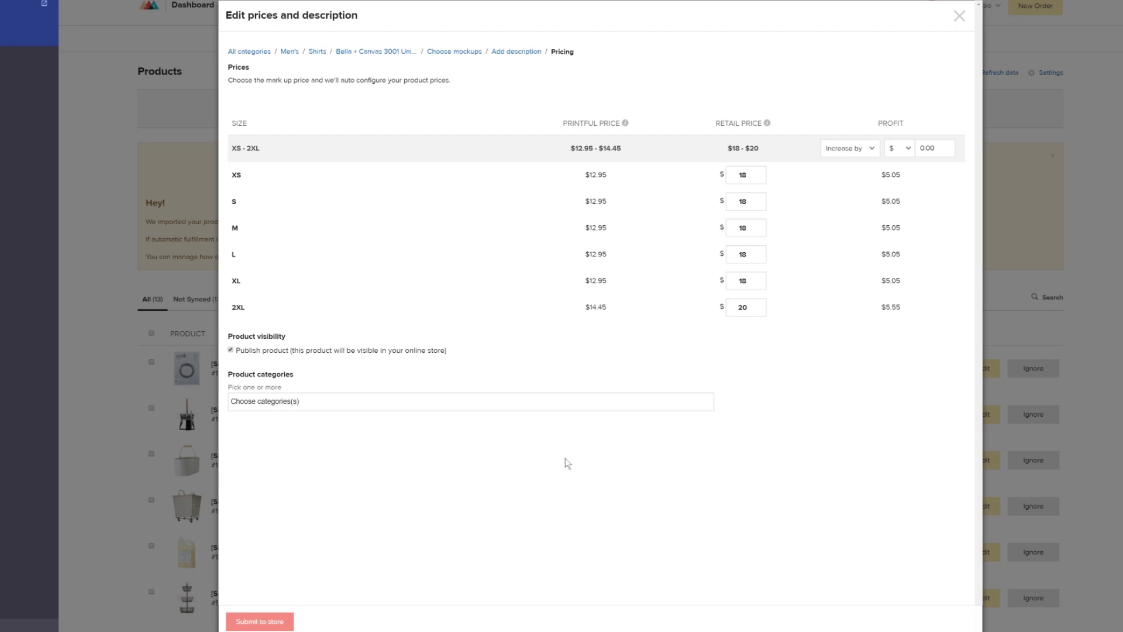
{"action": "left_click", "coordinate": [947, 145]}
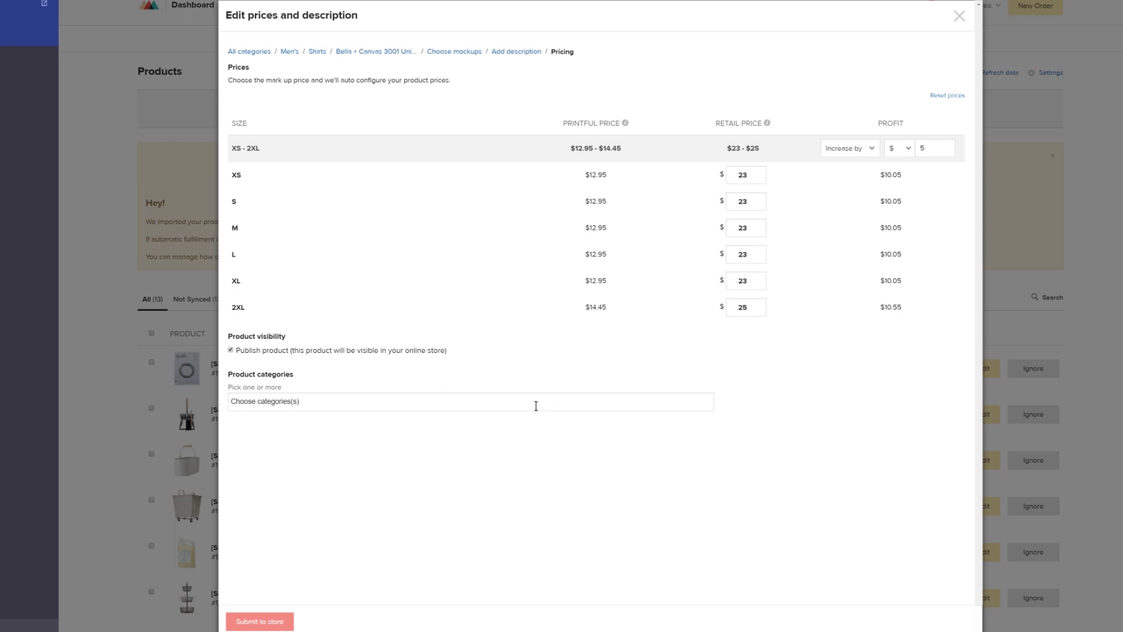
{"action": "left_click", "coordinate": [536, 406]}
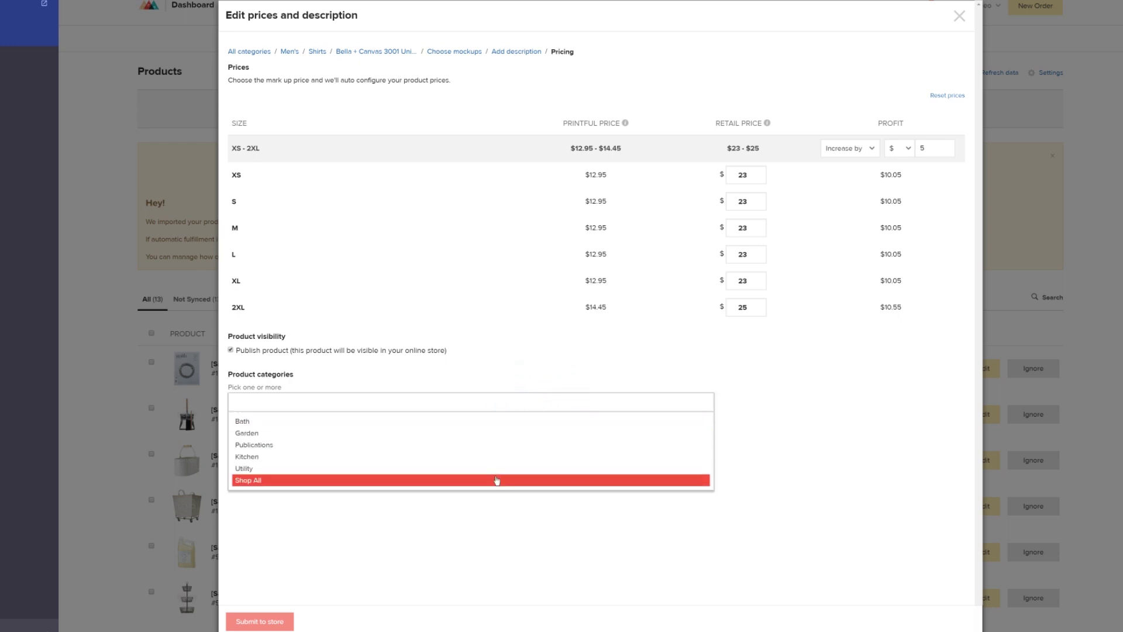
{"action": "left_click", "coordinate": [496, 480]}
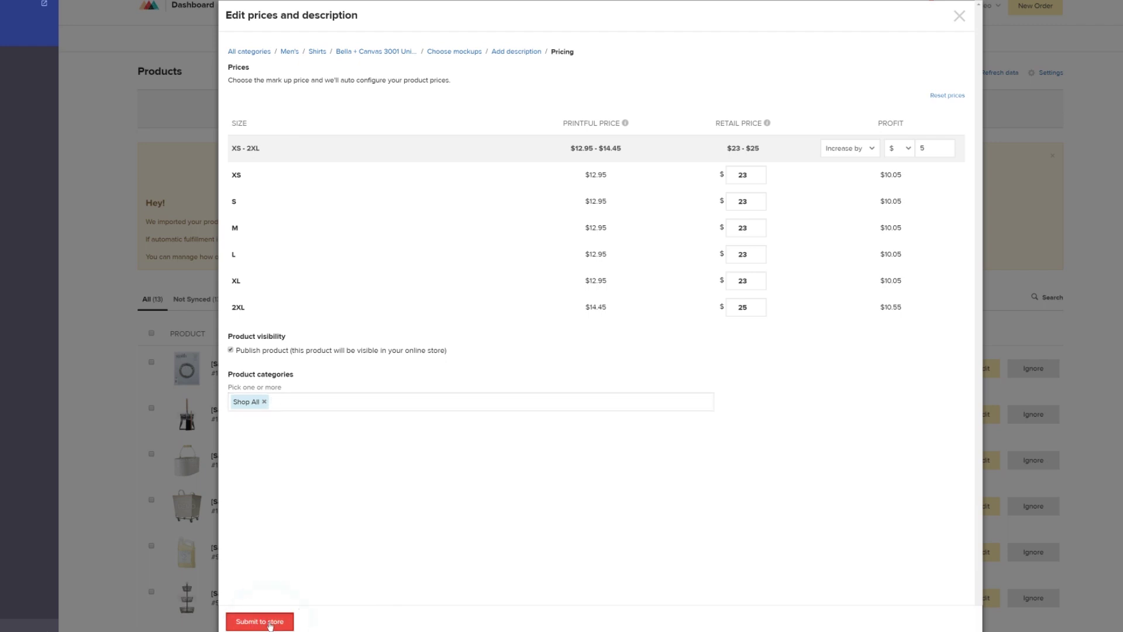
{"action": "left_click", "coordinate": [270, 622]}
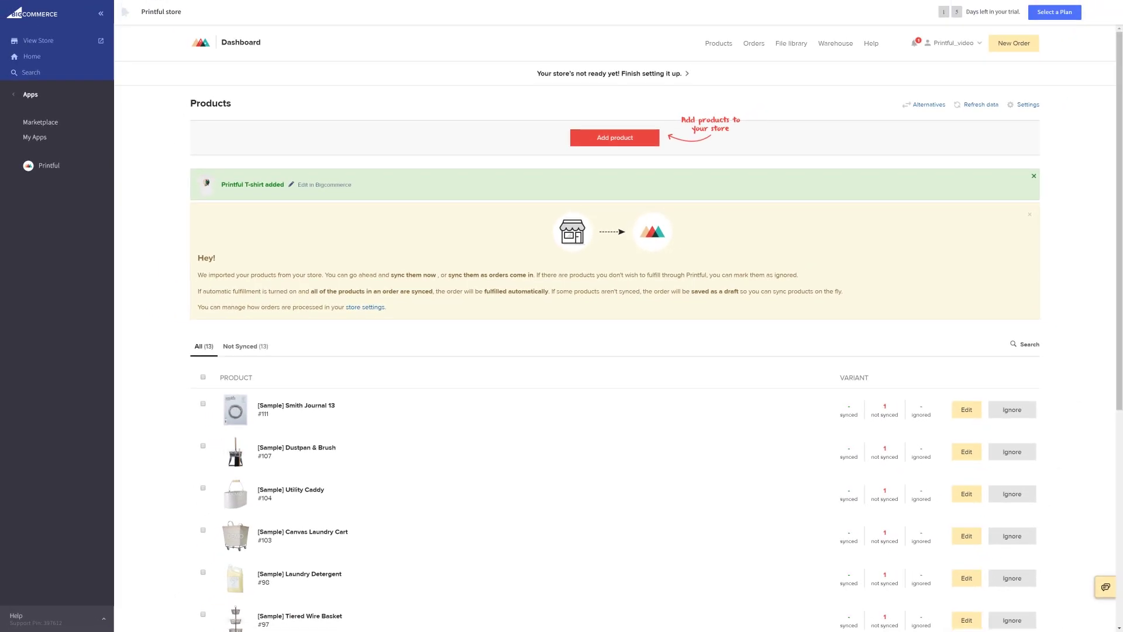
Open the Printful T-shirt from the store's product list to edit it
{"action": "left_click", "coordinate": [13, 96]}
{"action": "left_click", "coordinate": [26, 110]}
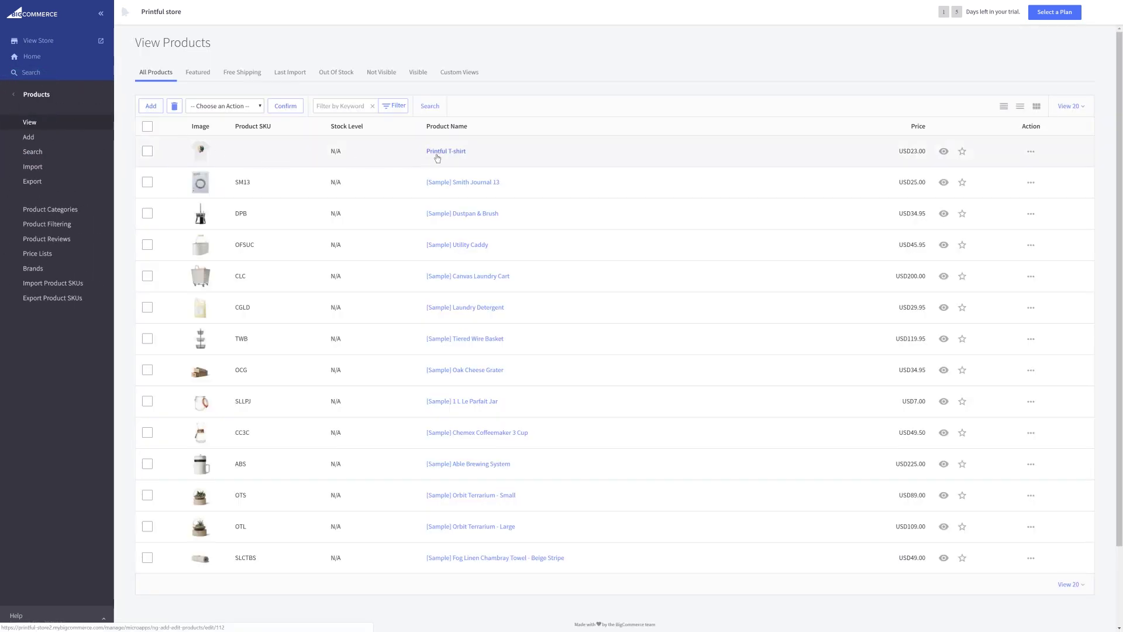
{"action": "left_click", "coordinate": [435, 152]}
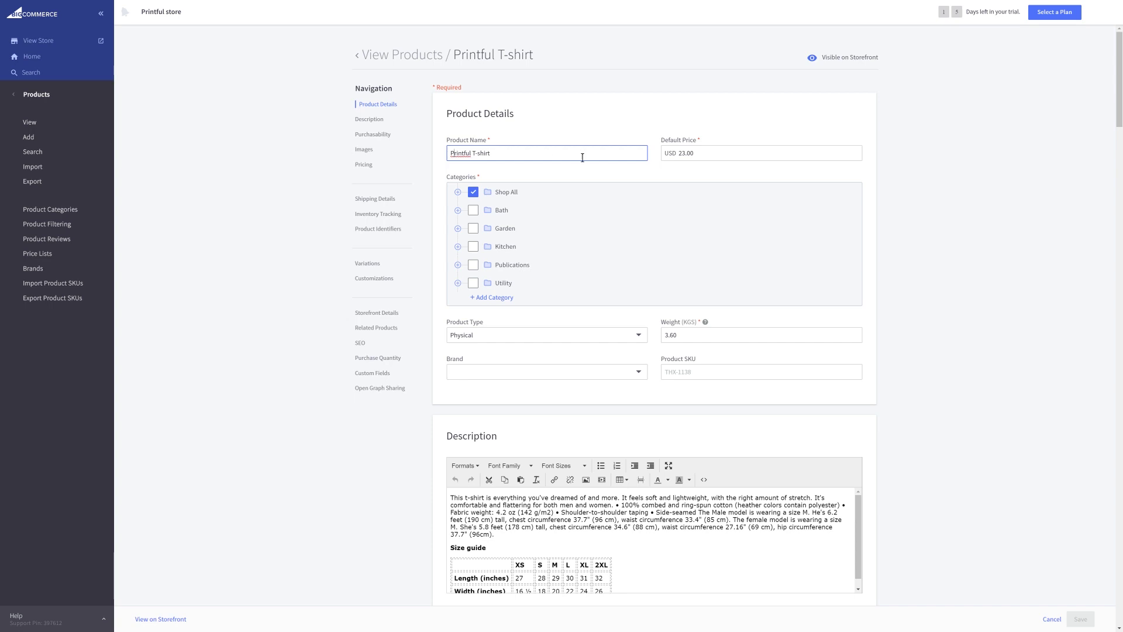
Add a new category named 'Apparel' for the Printful T-shirt
{"action": "left_click", "coordinate": [694, 170]}
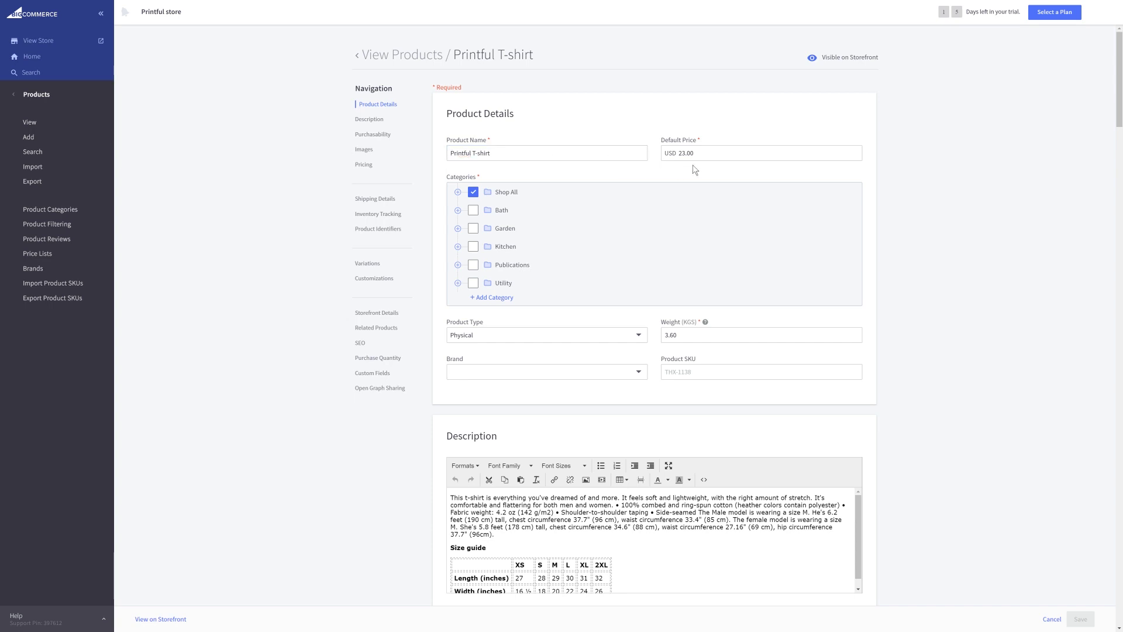
{"action": "left_click", "coordinate": [493, 297]}
{"action": "type", "text": "A"}
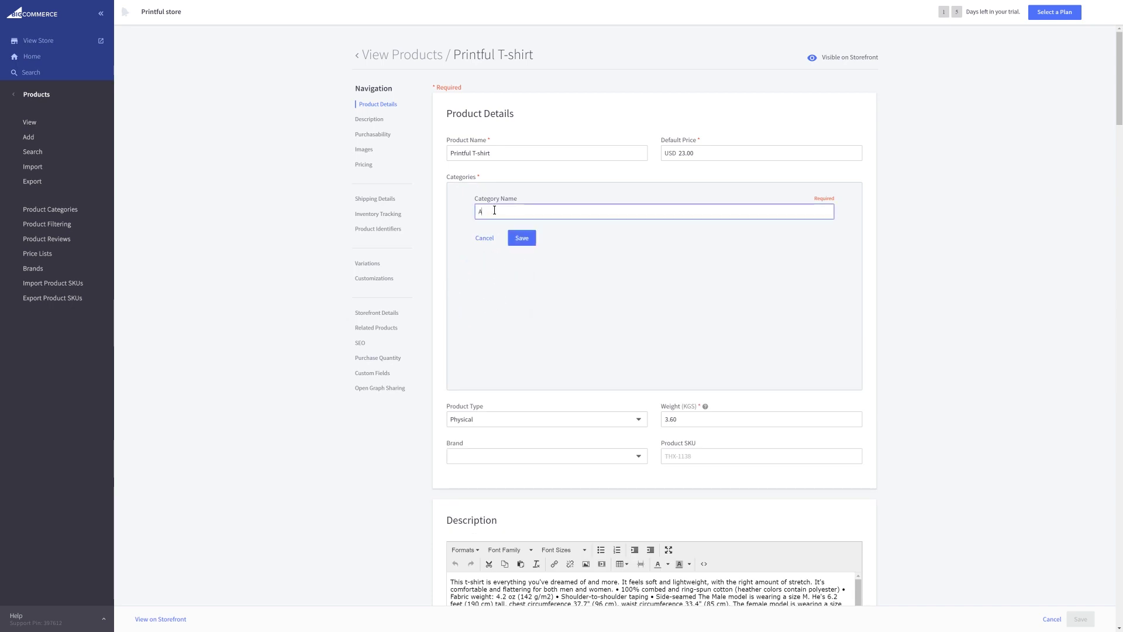
{"action": "type", "text": "pparel"}
{"action": "left_click", "coordinate": [522, 237]}
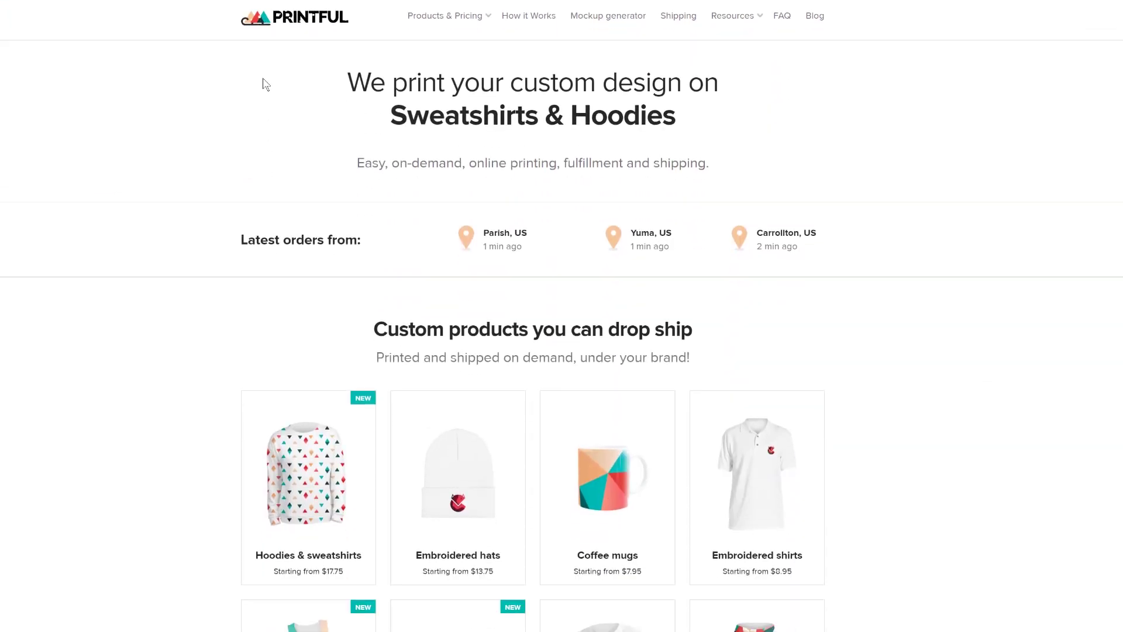
Check Printful's Shirts flat shipping rates: first T-shirt $5.00 USA, $8.00 Canada
{"action": "left_click", "coordinate": [682, 23]}
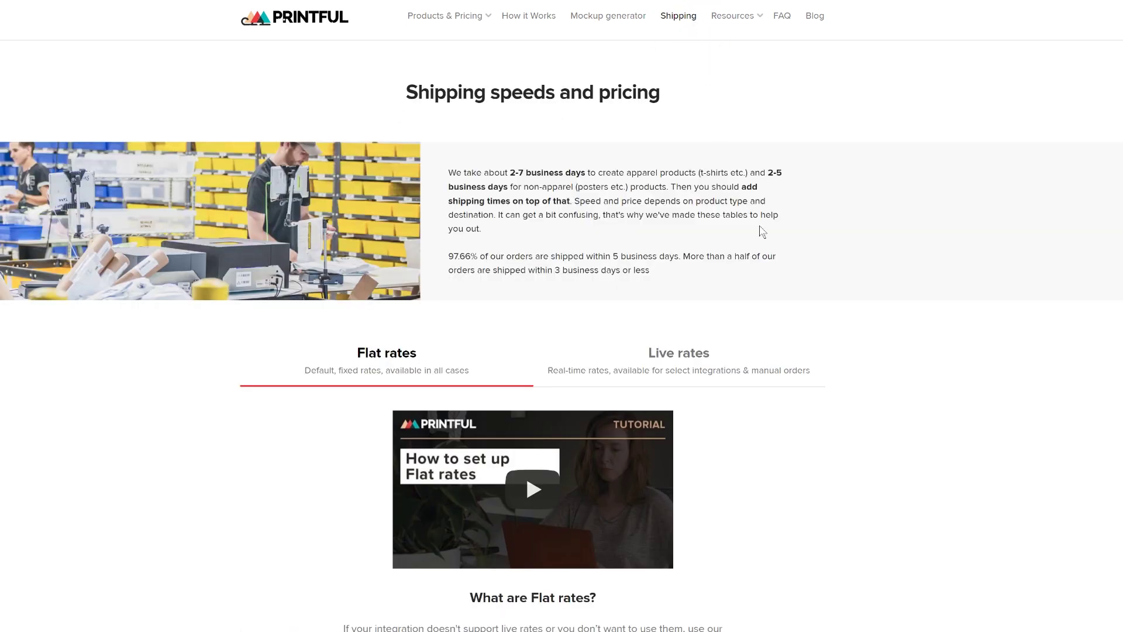
{"action": "scroll", "coordinate": [872, 417], "scroll_direction": "down", "scroll_amount": 5}
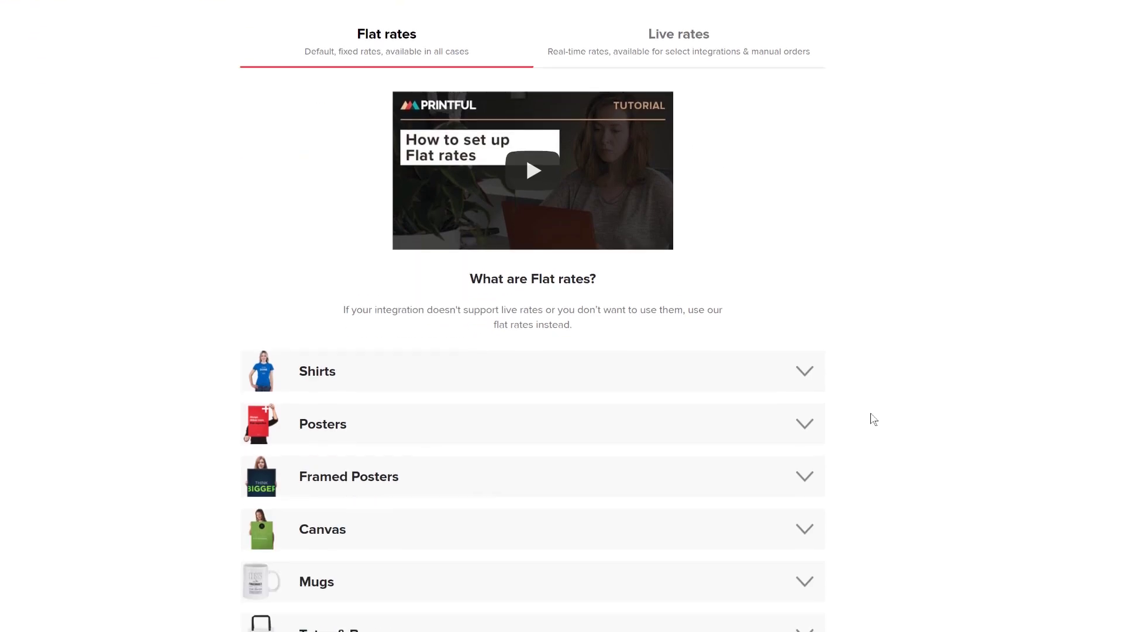
{"action": "left_click", "coordinate": [806, 374]}
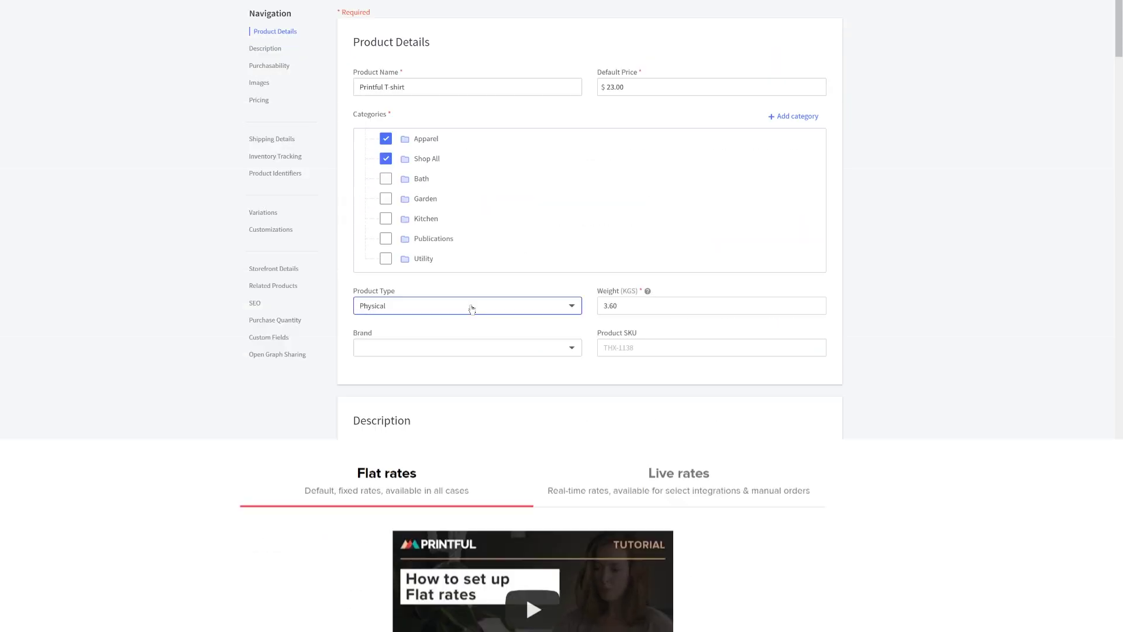
Enter a fixed shipping price of 5 for the T-shirt, leaving free shipping off
{"action": "scroll", "coordinate": [472, 308], "scroll_direction": "down", "scroll_amount": 12}
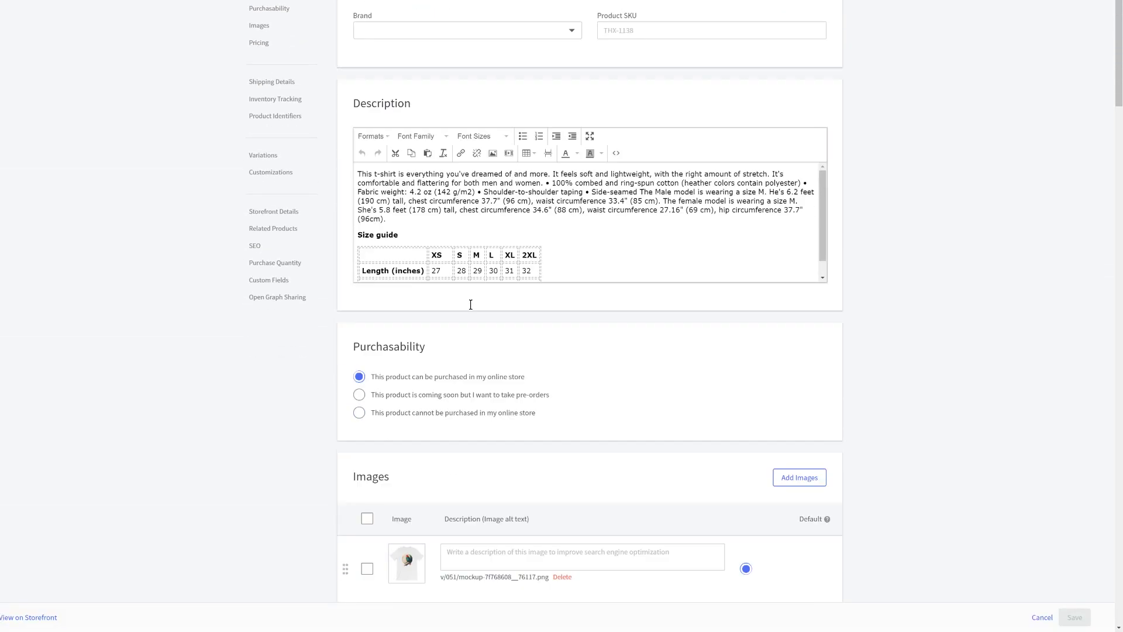
{"action": "scroll", "coordinate": [472, 307], "scroll_direction": "down", "scroll_amount": 8}
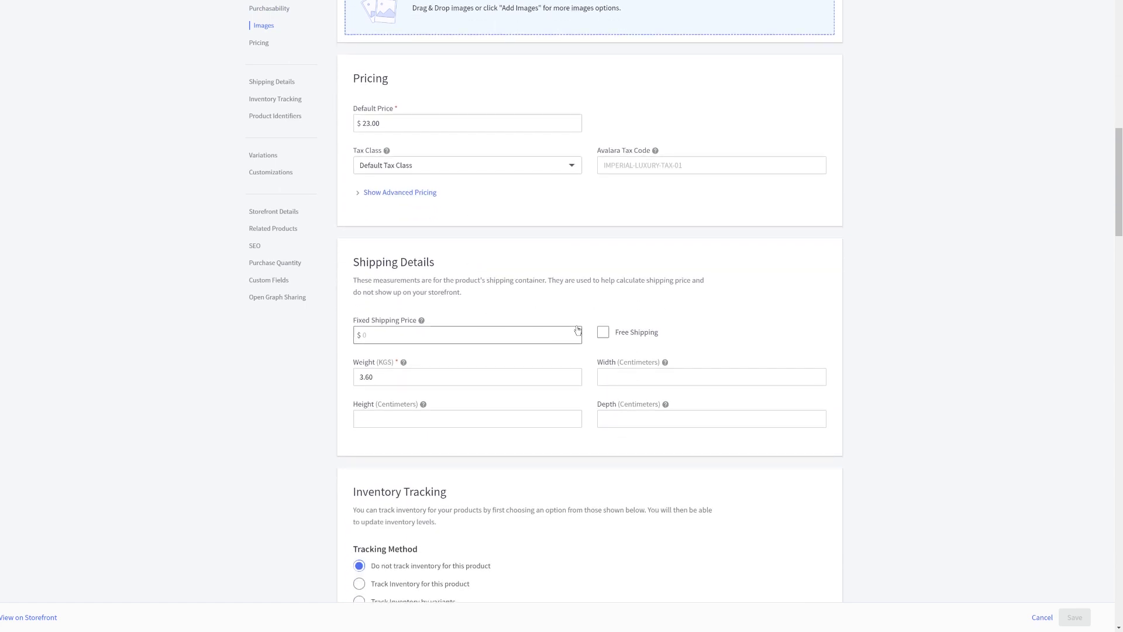
{"action": "left_click", "coordinate": [602, 334]}
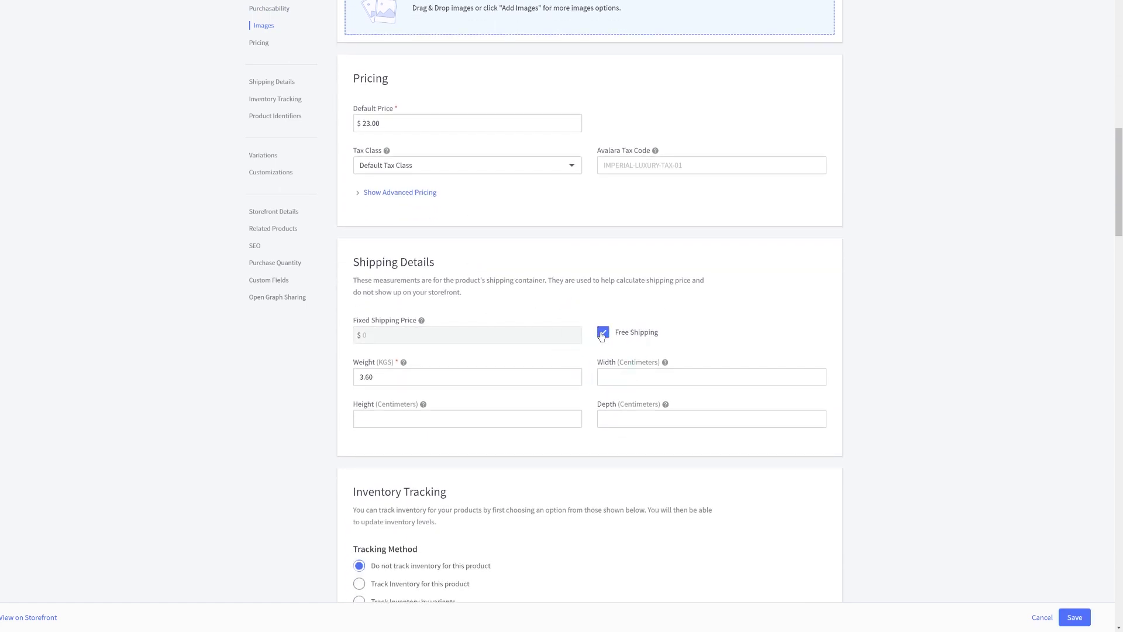
{"action": "left_click", "coordinate": [603, 333]}
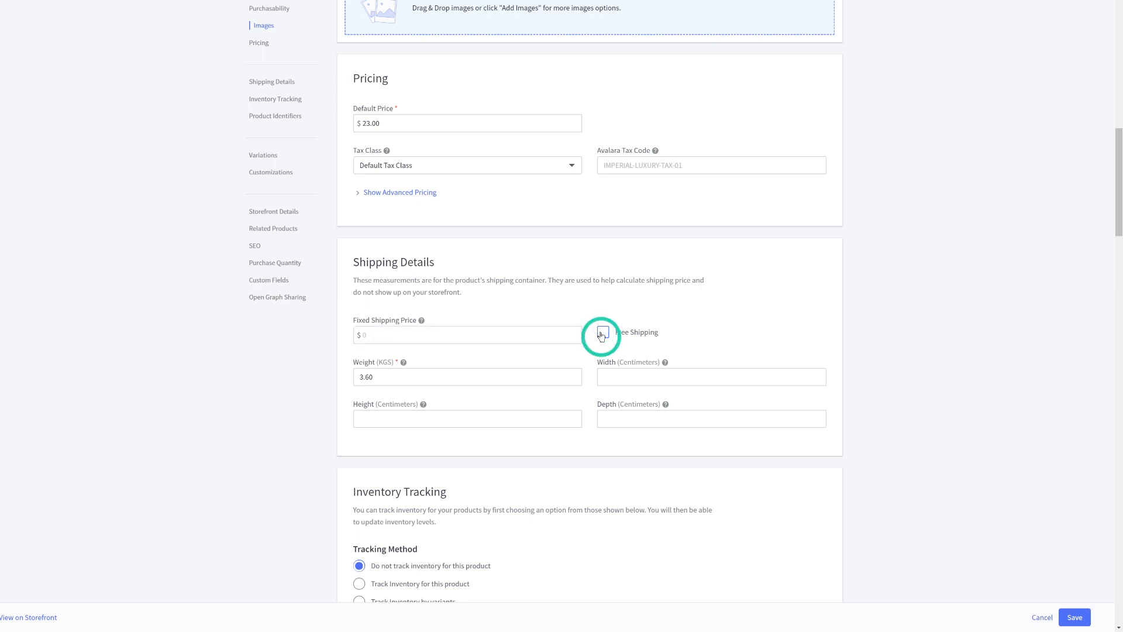
{"action": "left_click", "coordinate": [540, 334]}
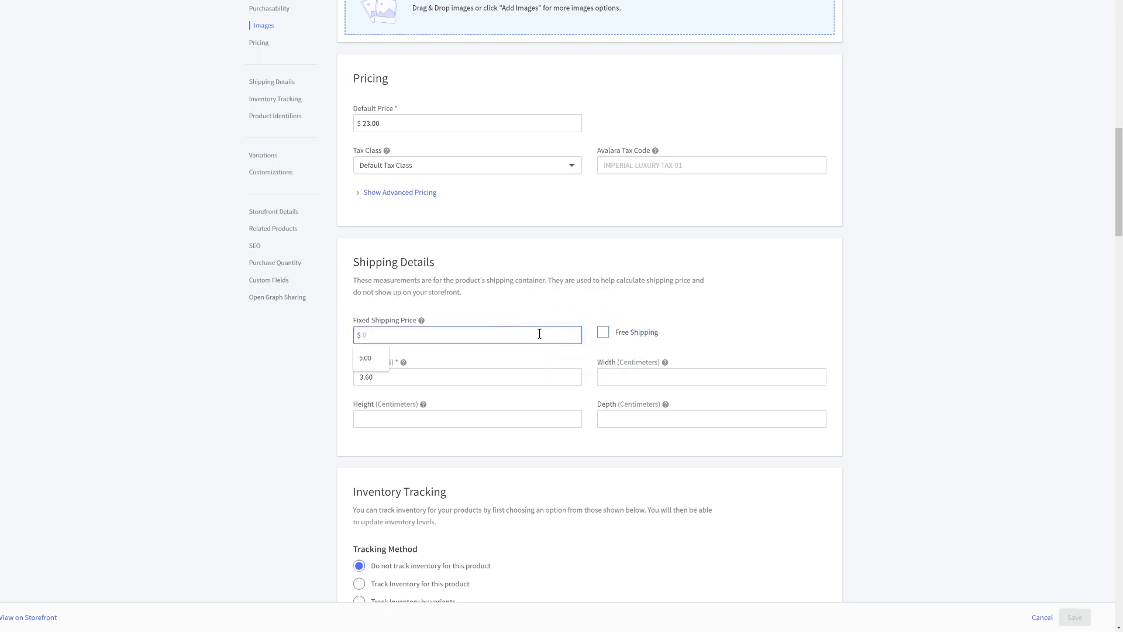
{"action": "type", "text": "5"}
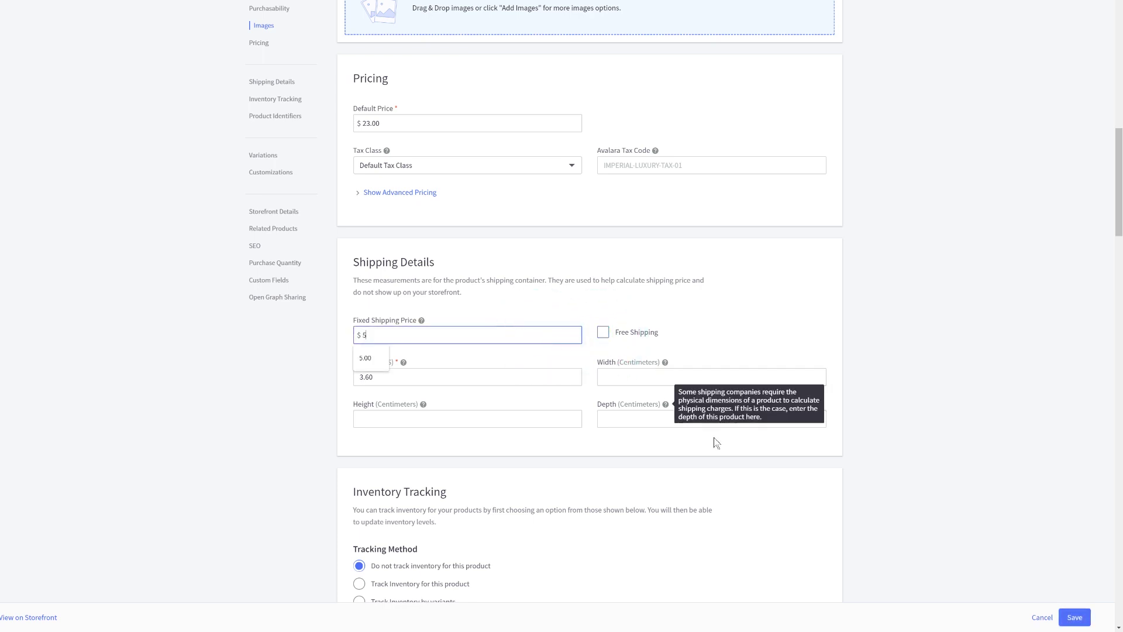